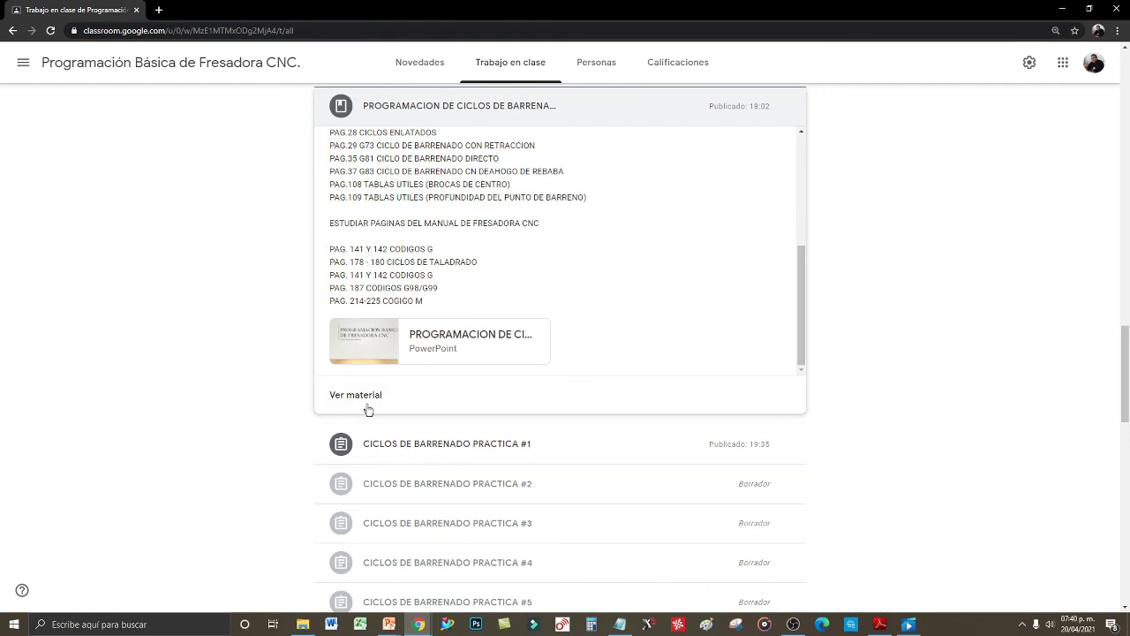
Open the PROGRAMACION DE CICLOS DE BARRENADO material and review its list of manual pages to study, including the G81 cycle entry
triple_click(366, 397)
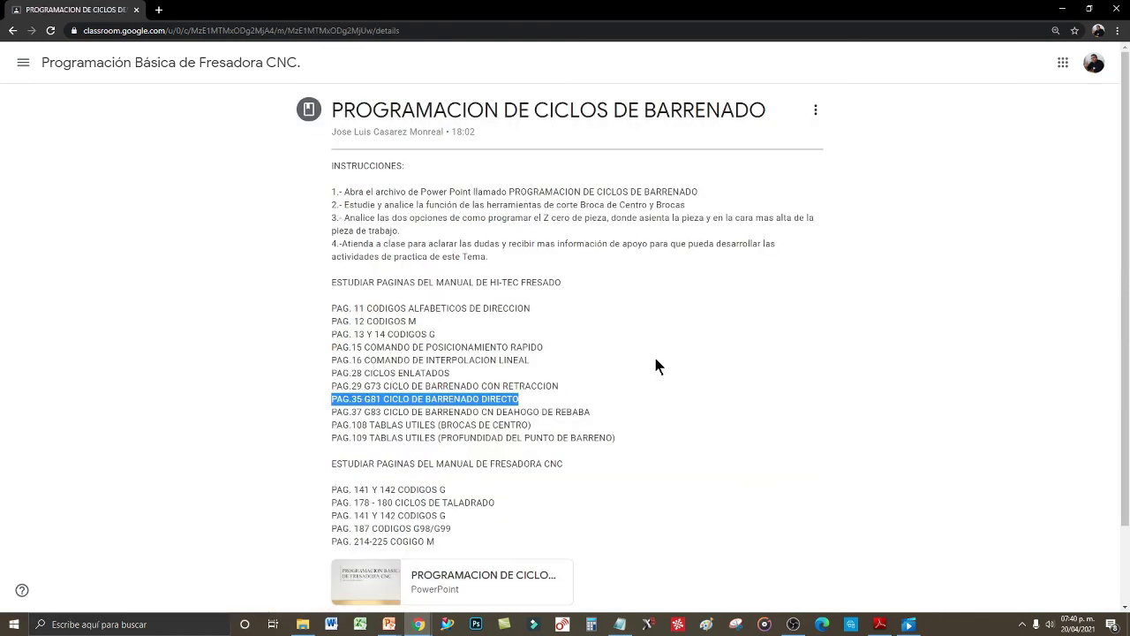
drag(333, 306, 478, 336)
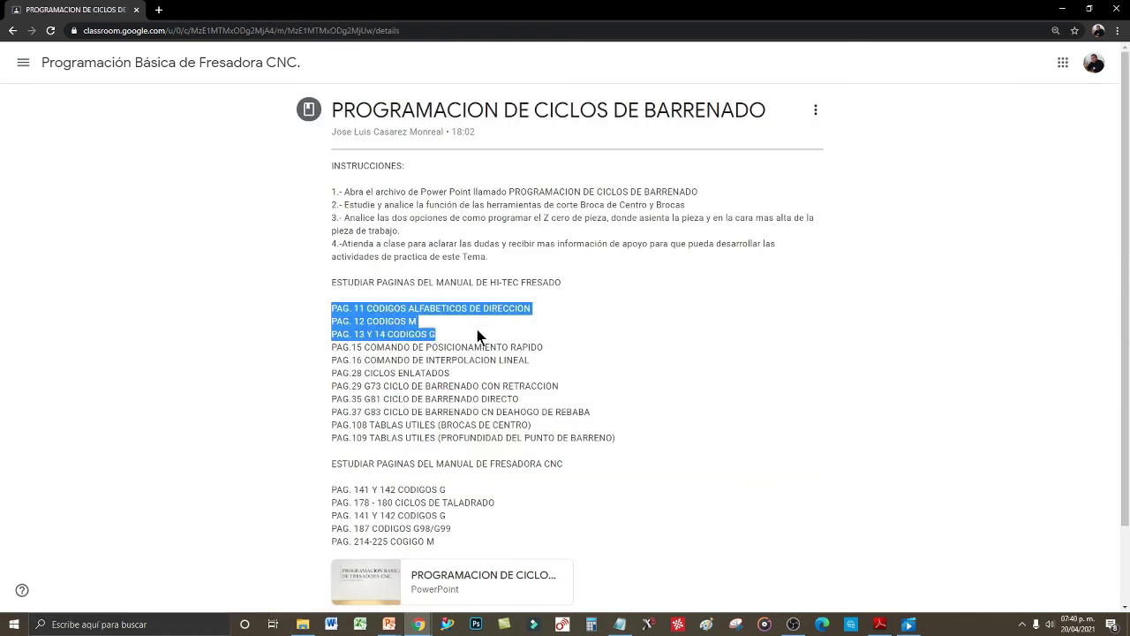
drag(332, 398, 517, 400)
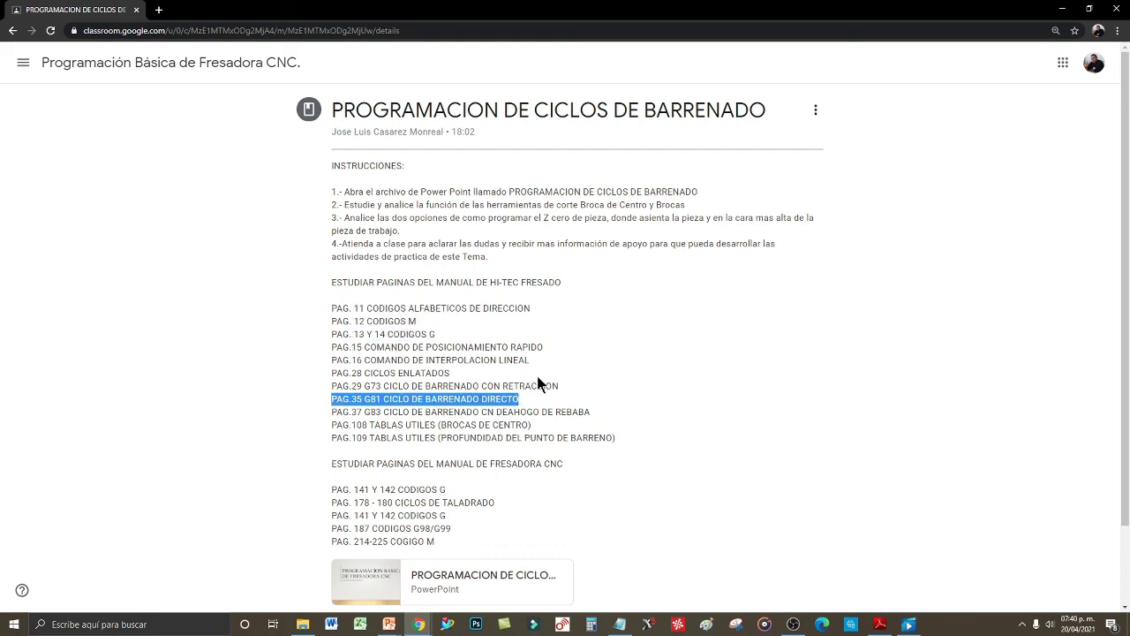
scroll(531, 386, down, 1)
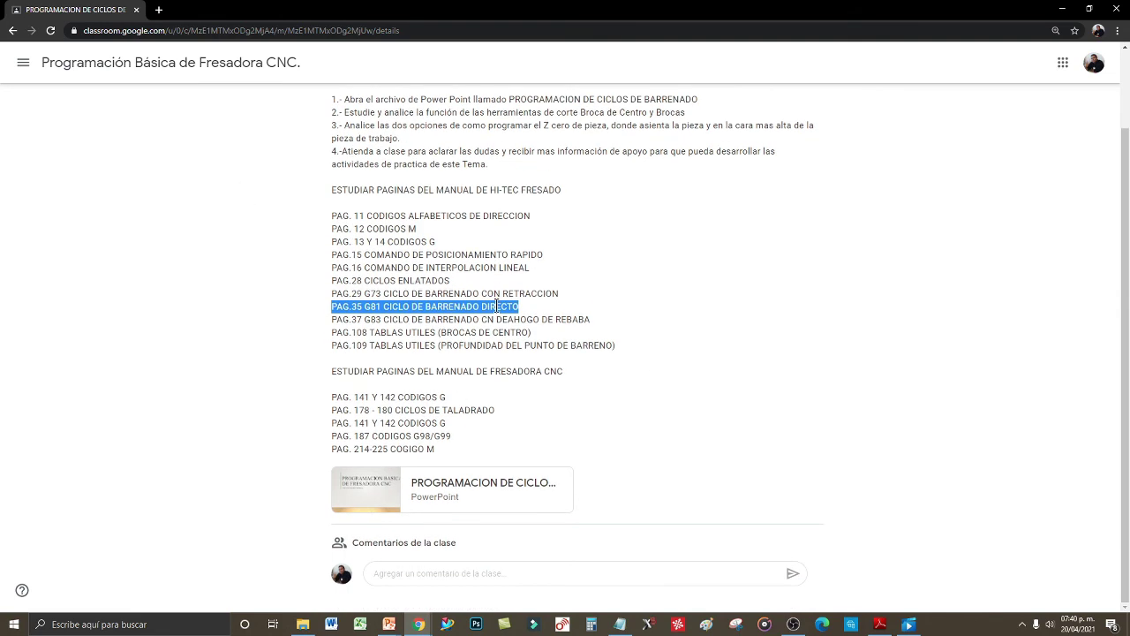
scroll(504, 335, up, 1)
click(817, 111)
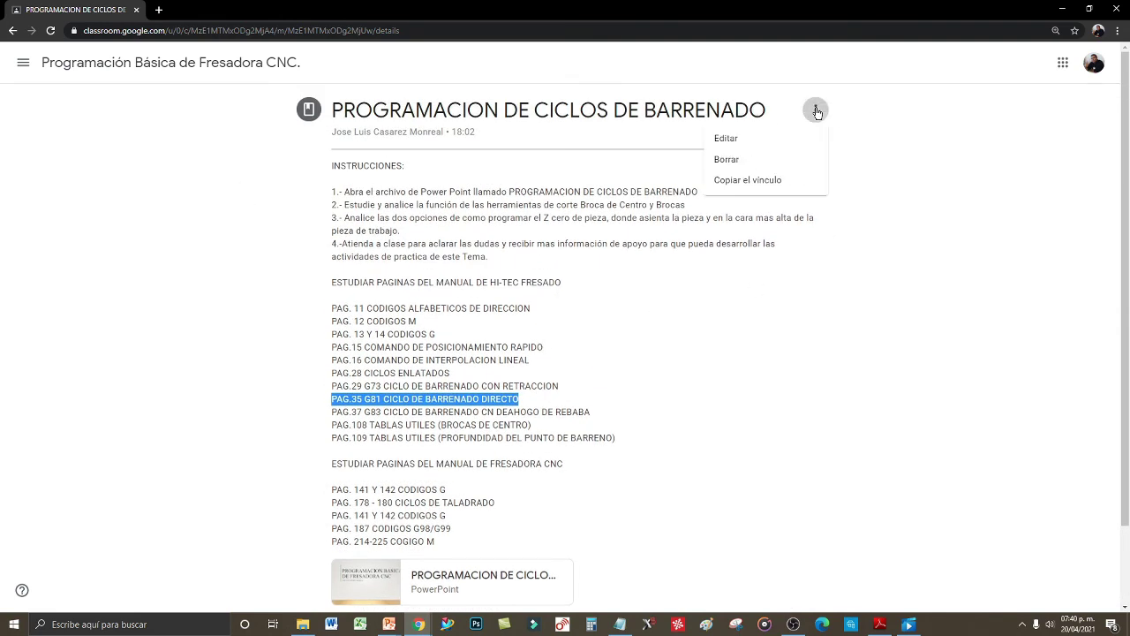
click(764, 141)
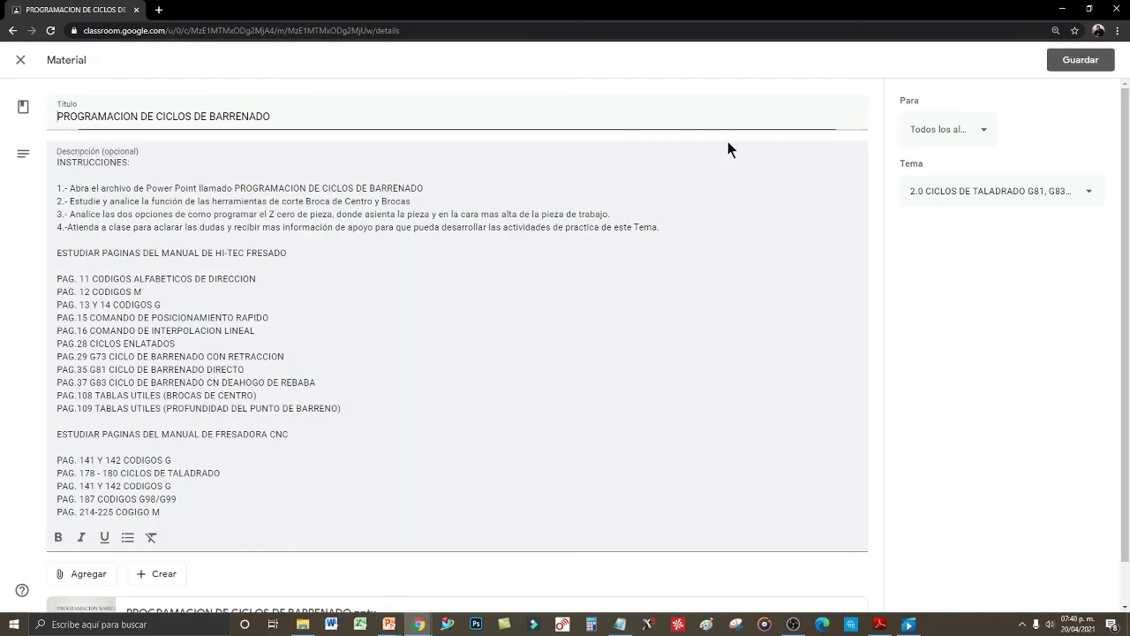
scroll(157, 512, down, 1)
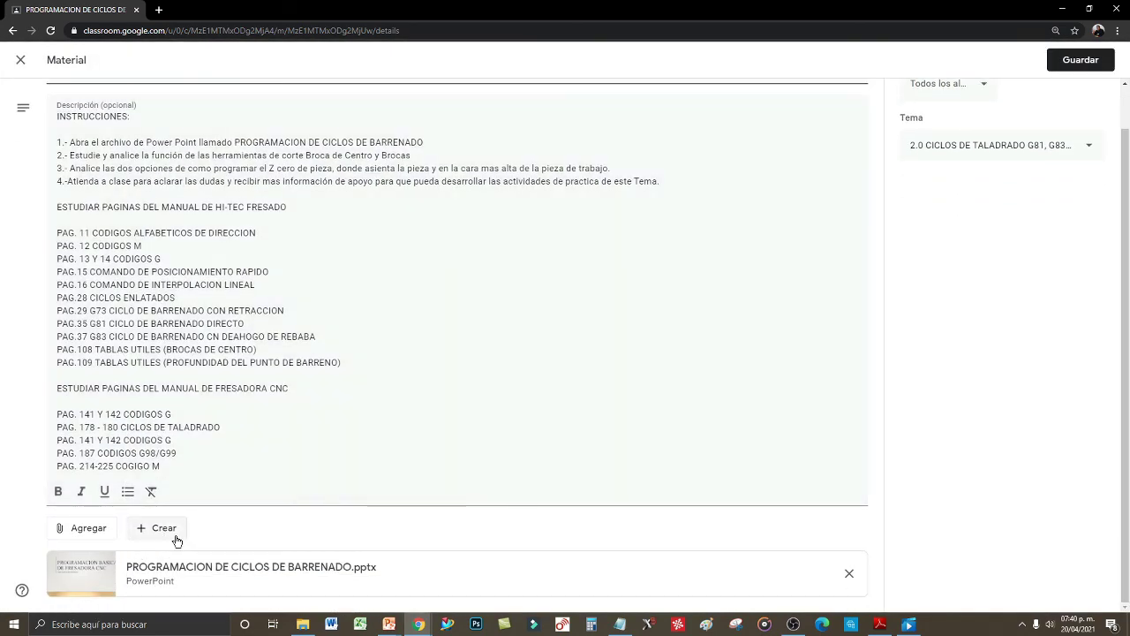
click(293, 421)
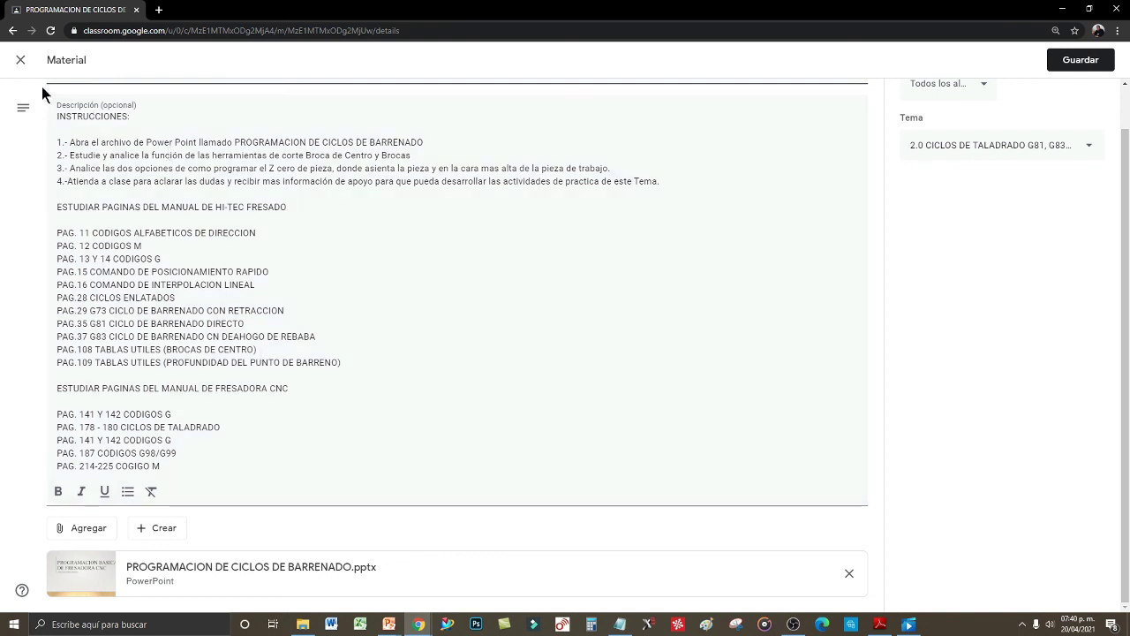
click(23, 64)
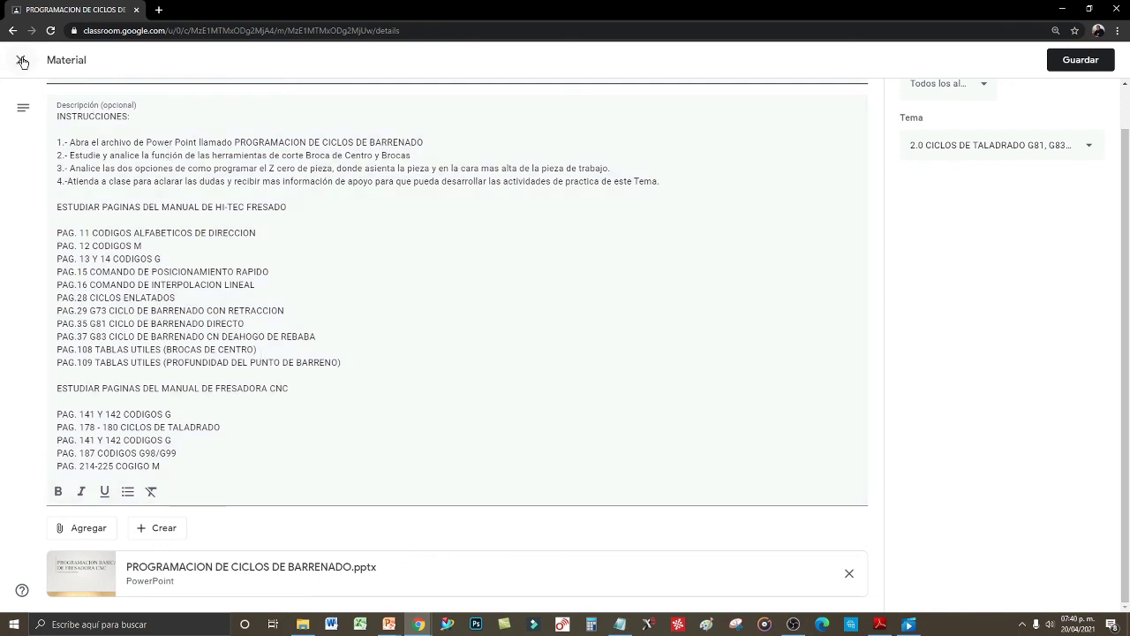
click(21, 64)
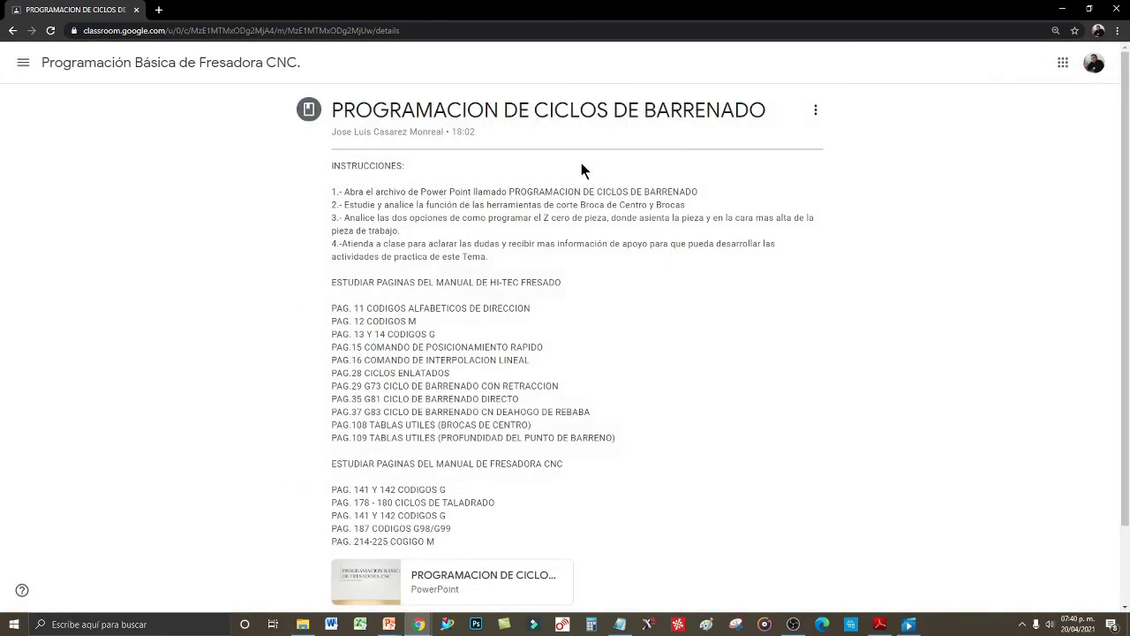
Return to the course's classwork list, collapse the drilling cycles material and look over the SOFTWARE Y BIBLIOGRAFIAS topic
click(79, 65)
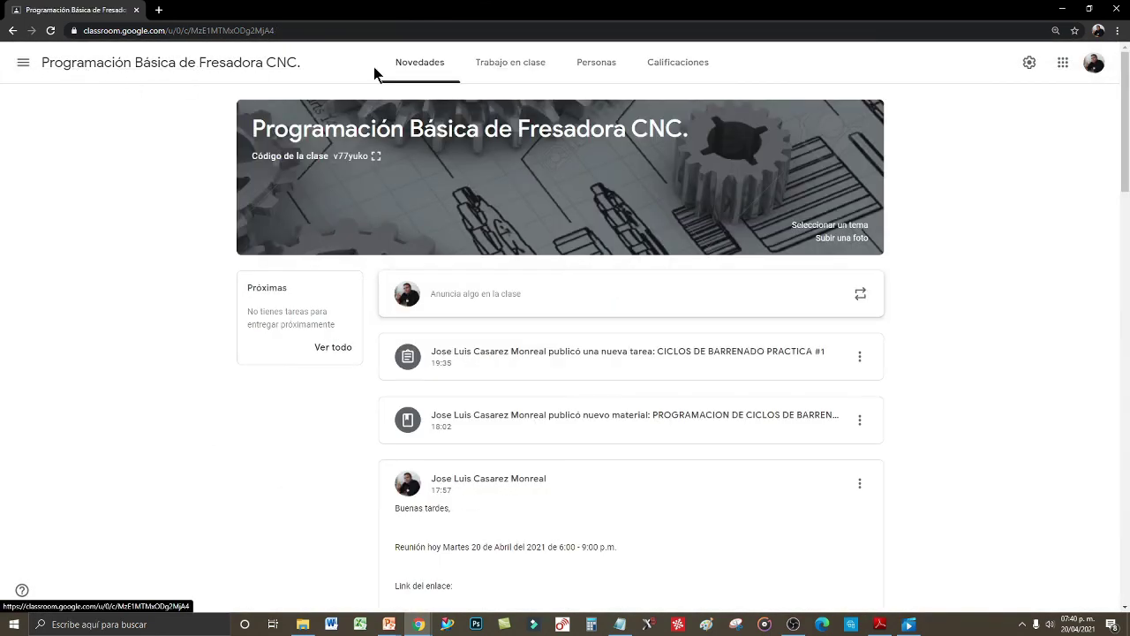
click(507, 66)
scroll(524, 174, up, 3)
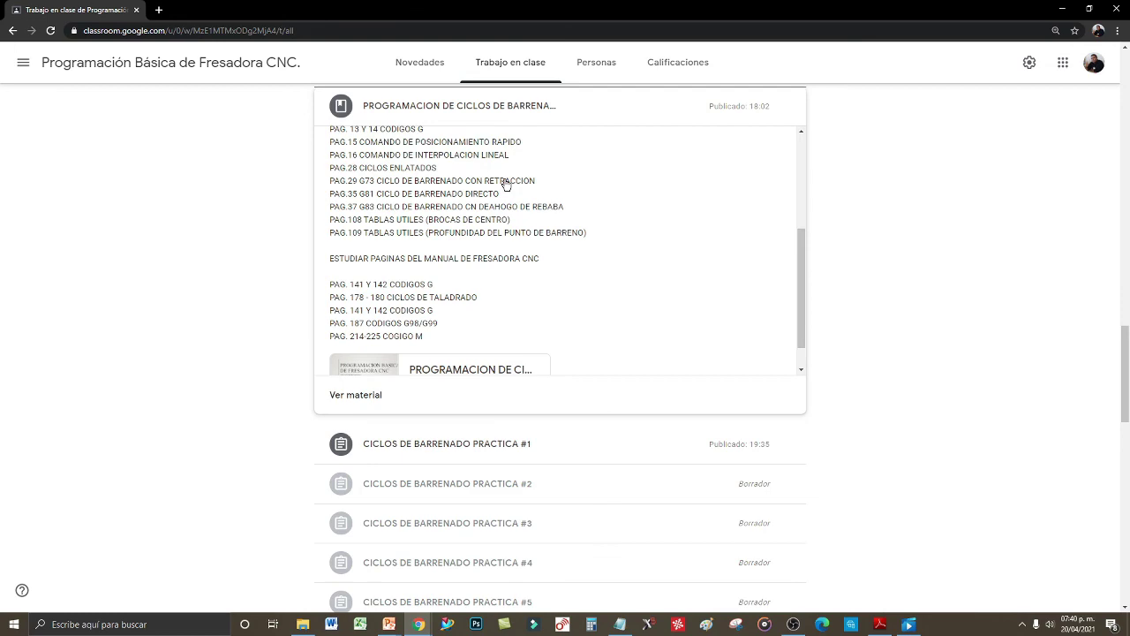
click(497, 115)
scroll(533, 353, up, 7)
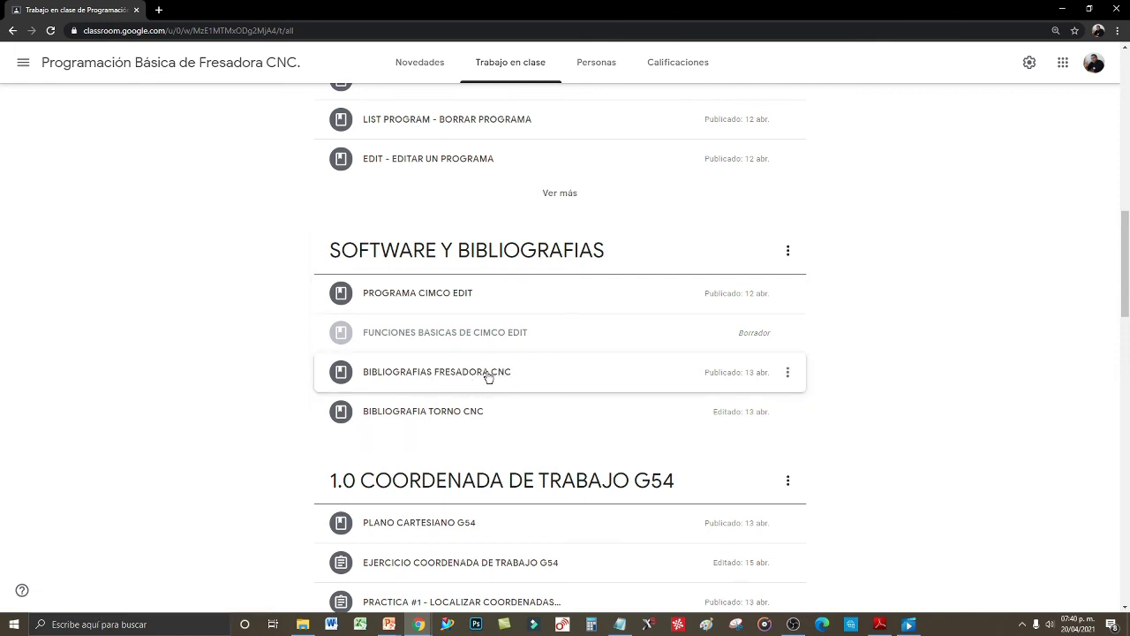
scroll(489, 377, up, 3)
scroll(488, 377, down, 2)
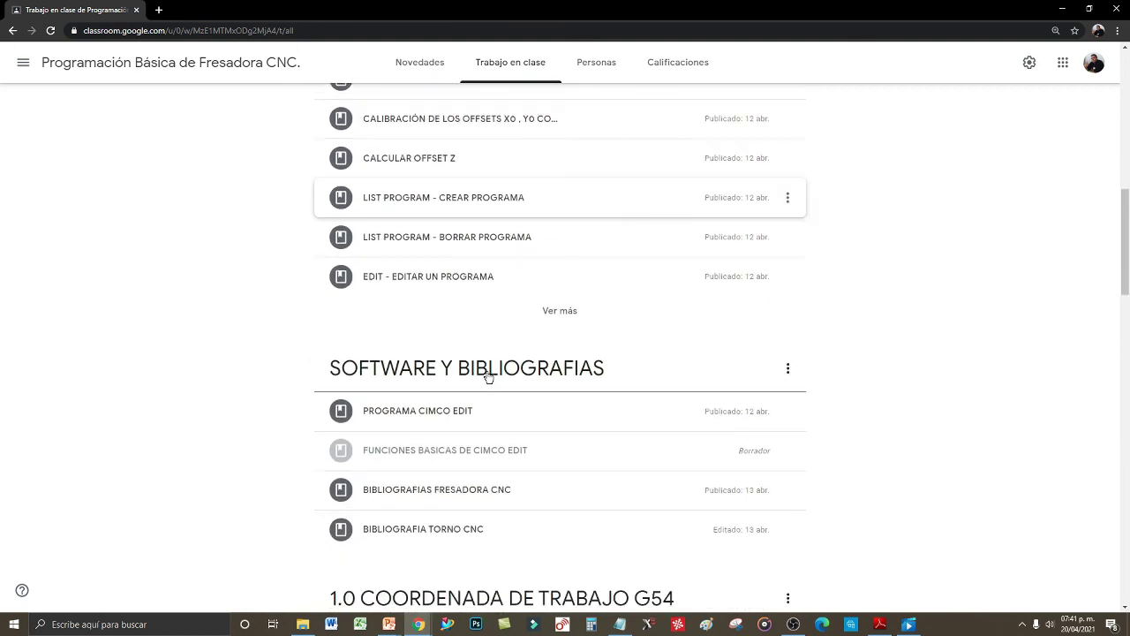
scroll(488, 377, up, 7)
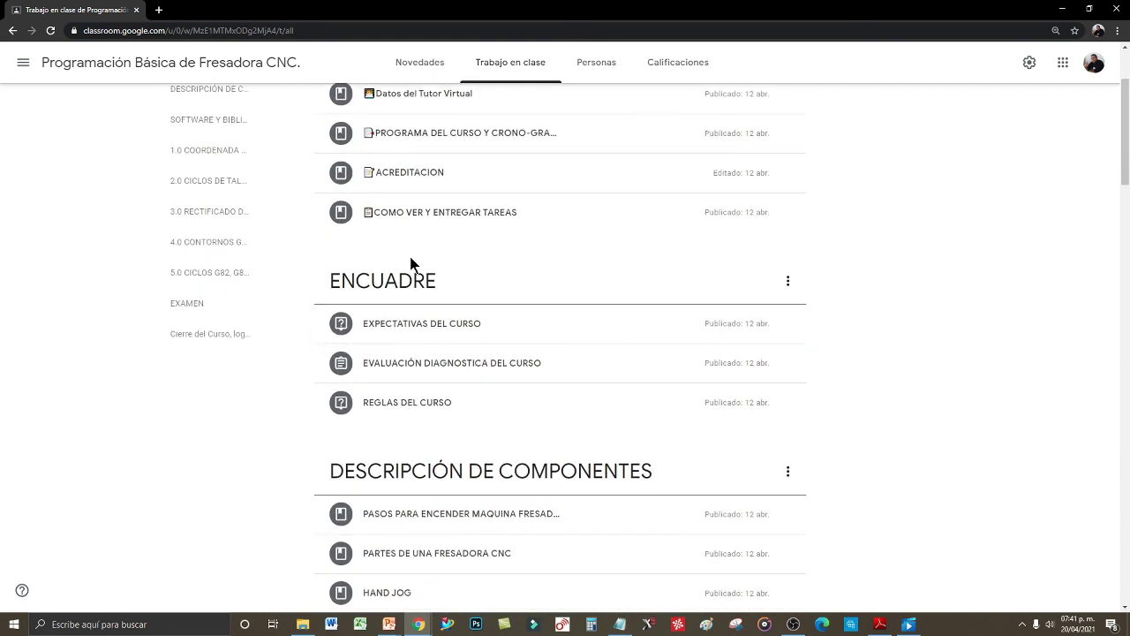
scroll(411, 263, up, 2)
Create a new material titled MANUAL DE FRESADORA CNC under the topic SOFTWARE Y BIBLIOGRAFIAS
click(362, 111)
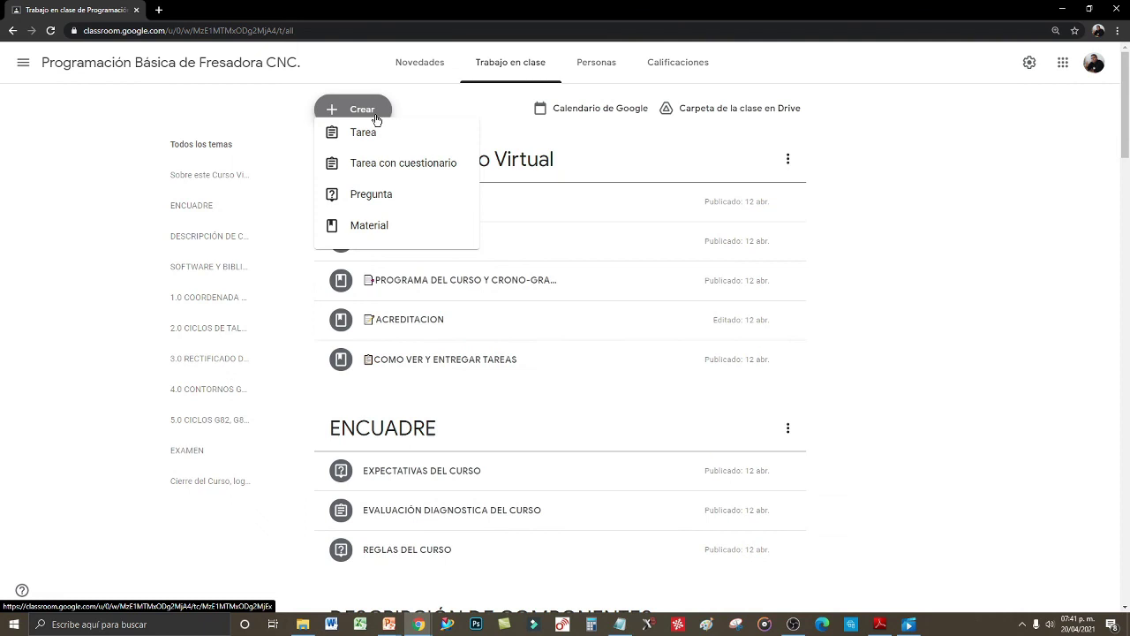
click(374, 240)
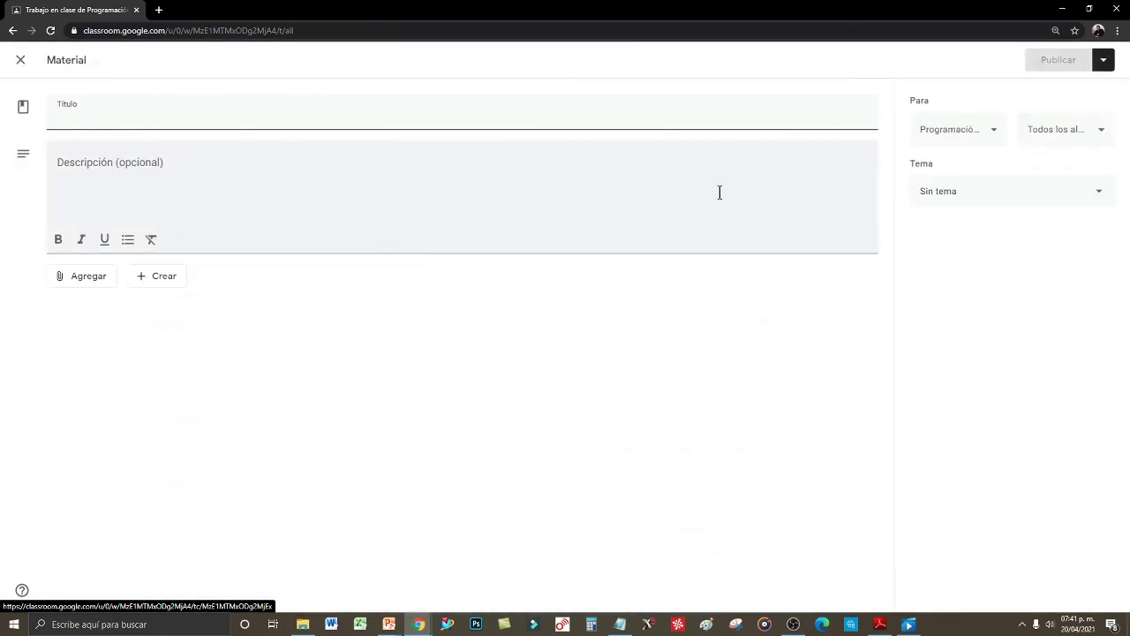
click(1028, 186)
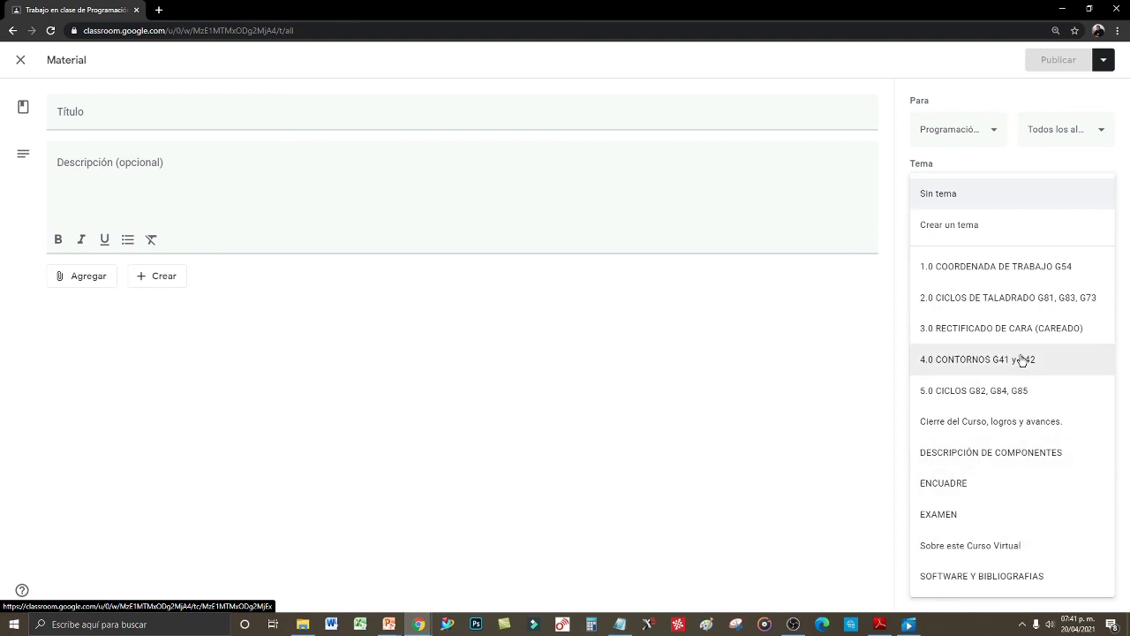
click(979, 575)
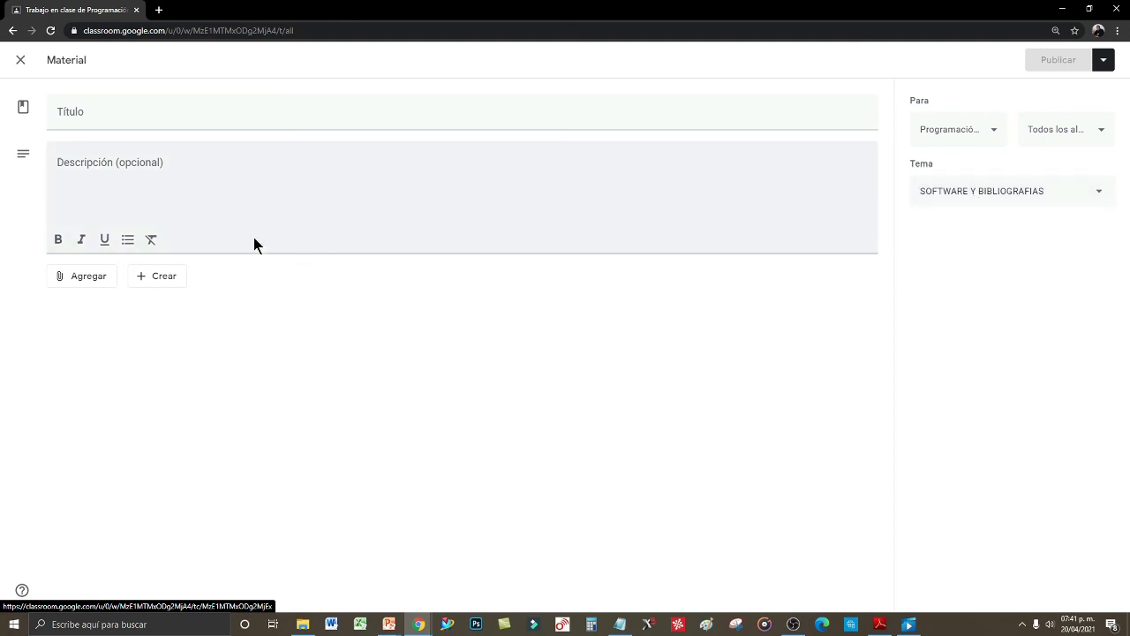
click(82, 113)
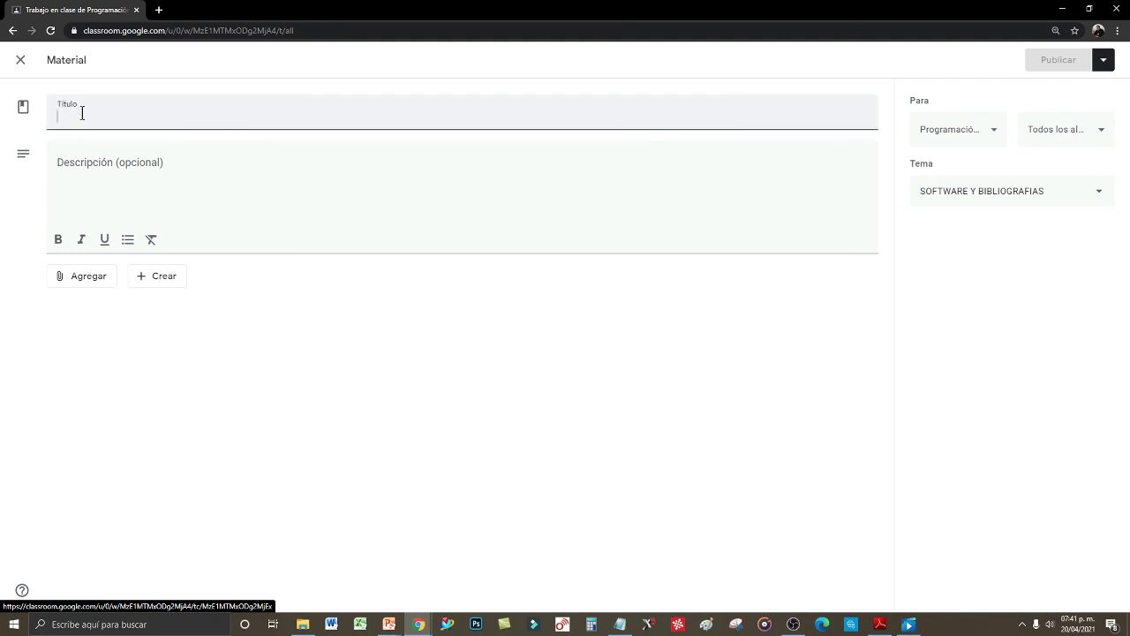
text(MANUAL DE FRESADORA CNC)
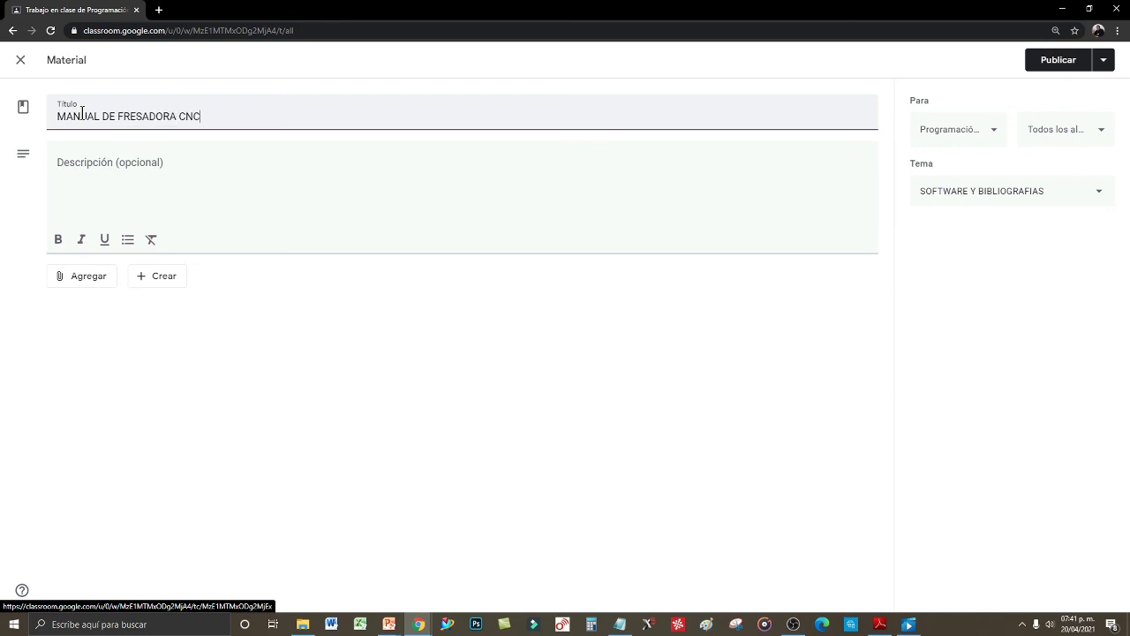
click(83, 177)
Start attaching a file from the computer and search the CURSOS CECATI 84 and CLASSROOM folders for the milling machine manual
click(75, 277)
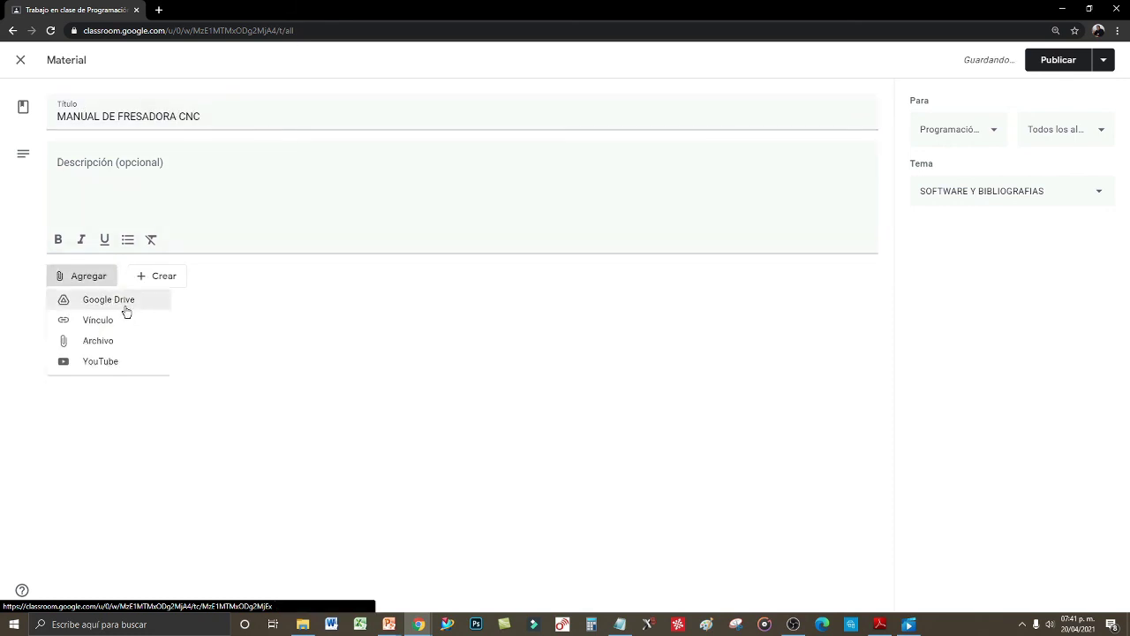
click(119, 344)
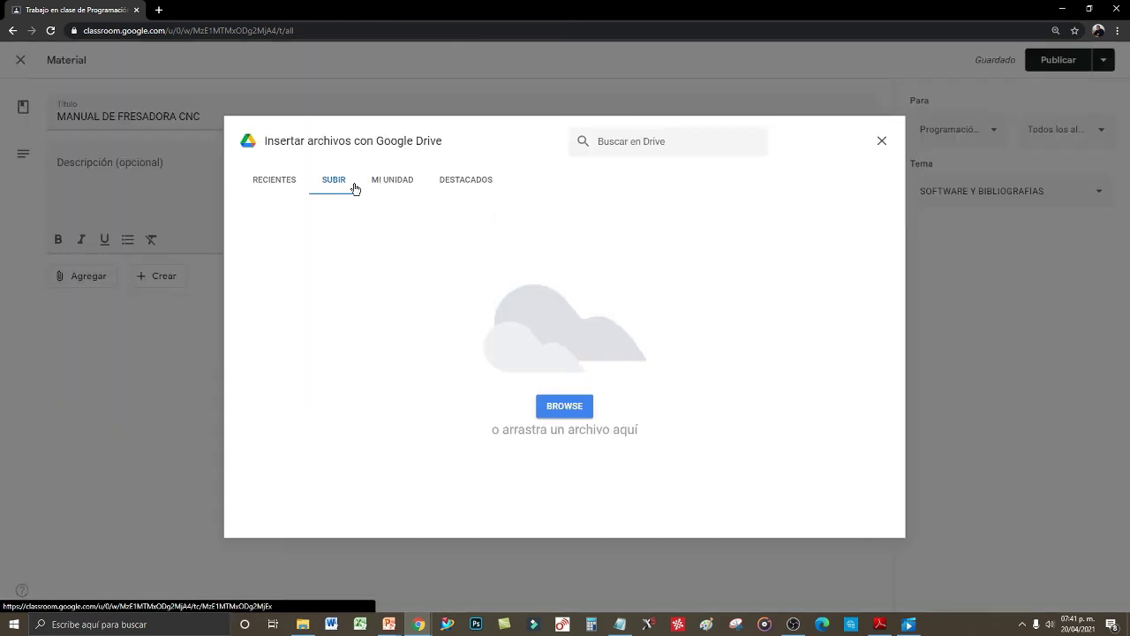
click(564, 403)
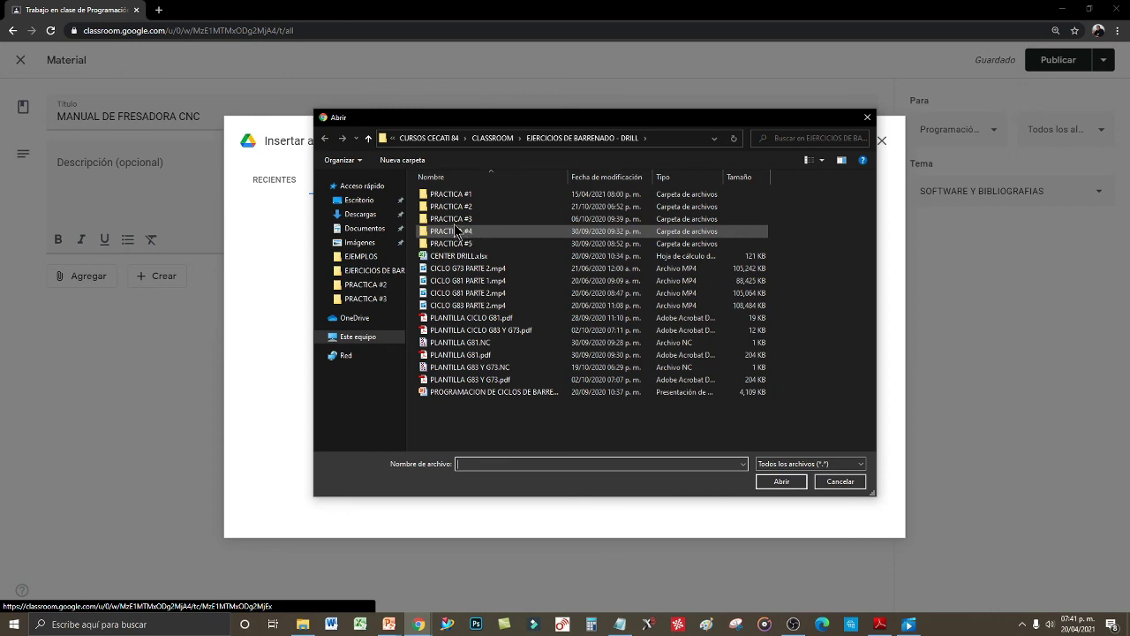
click(368, 138)
scroll(489, 265, down, 4)
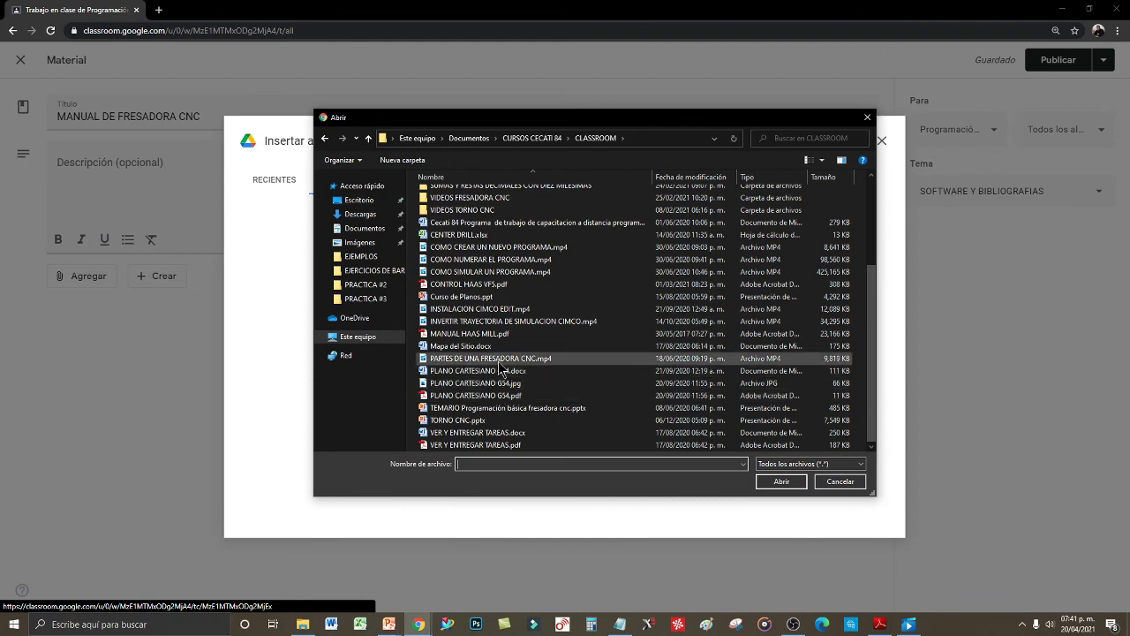
scroll(503, 397, up, 2)
click(368, 139)
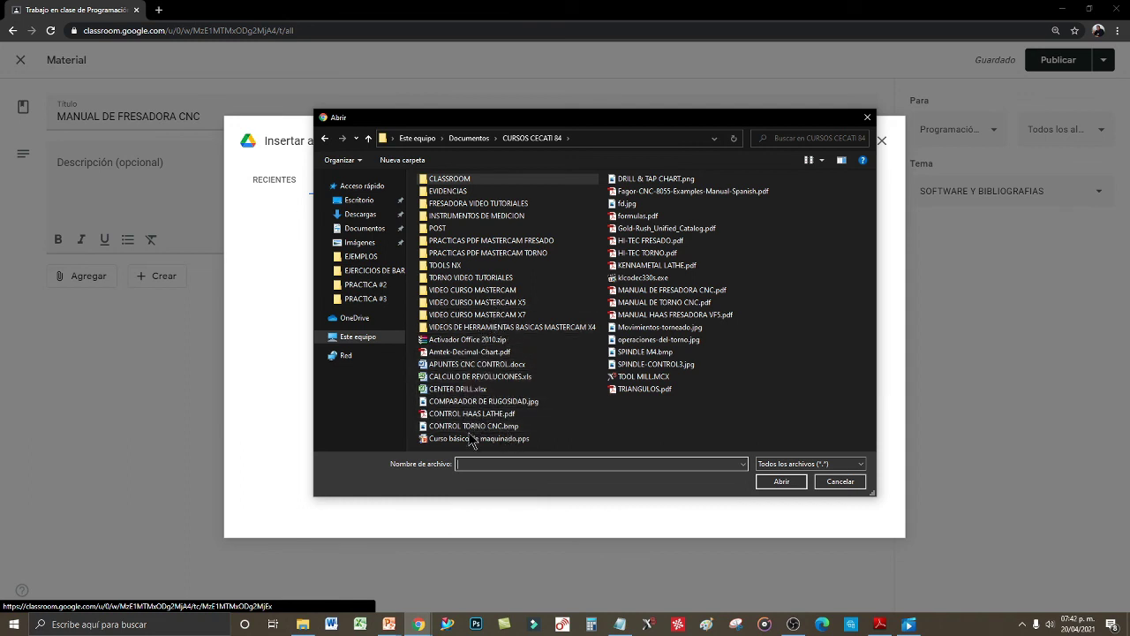
double_click(450, 179)
scroll(477, 353, down, 4)
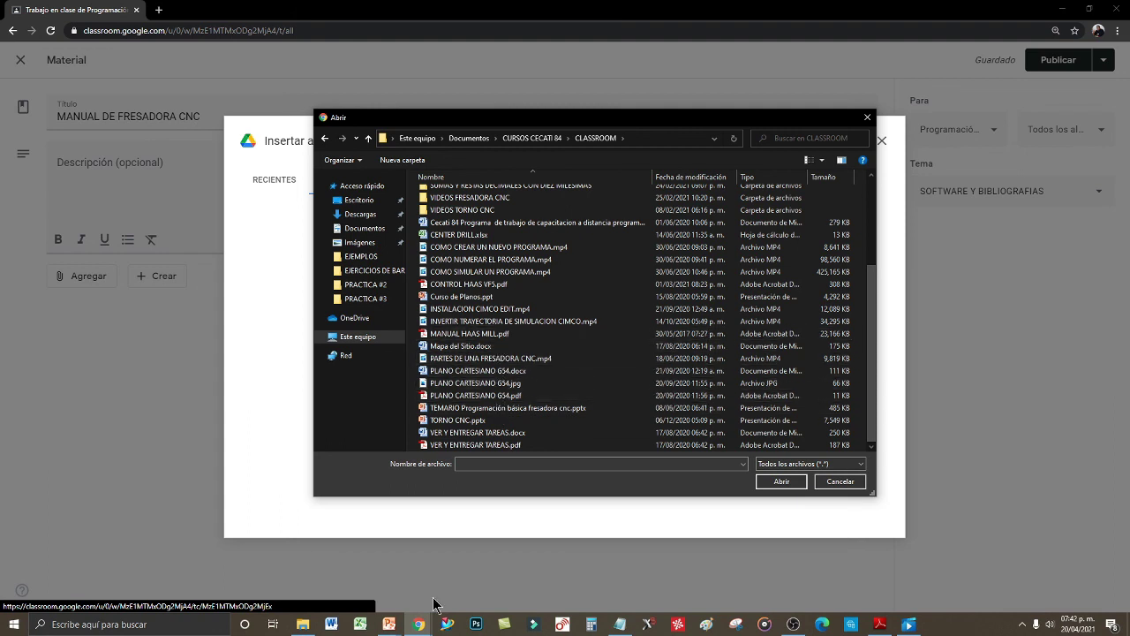
Switch to MANUAL HAAS MILL.pdf in Adobe Reader, show whole pages and examine the G-code canned cycle, G98/G99 and M-code sections
click(302, 625)
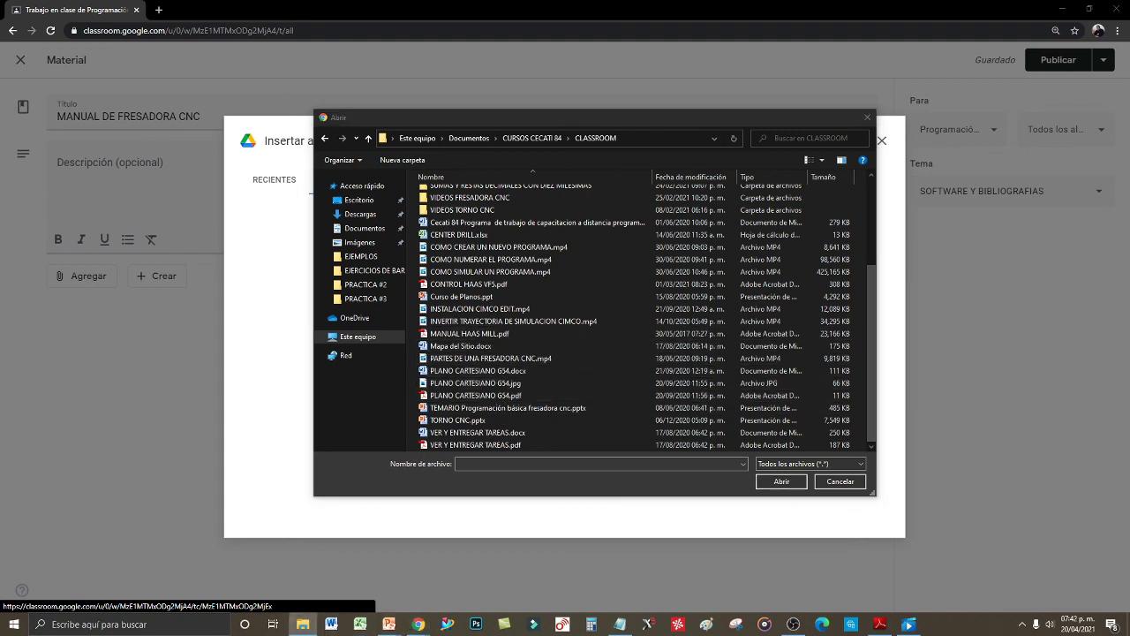
key(alt+Tab)
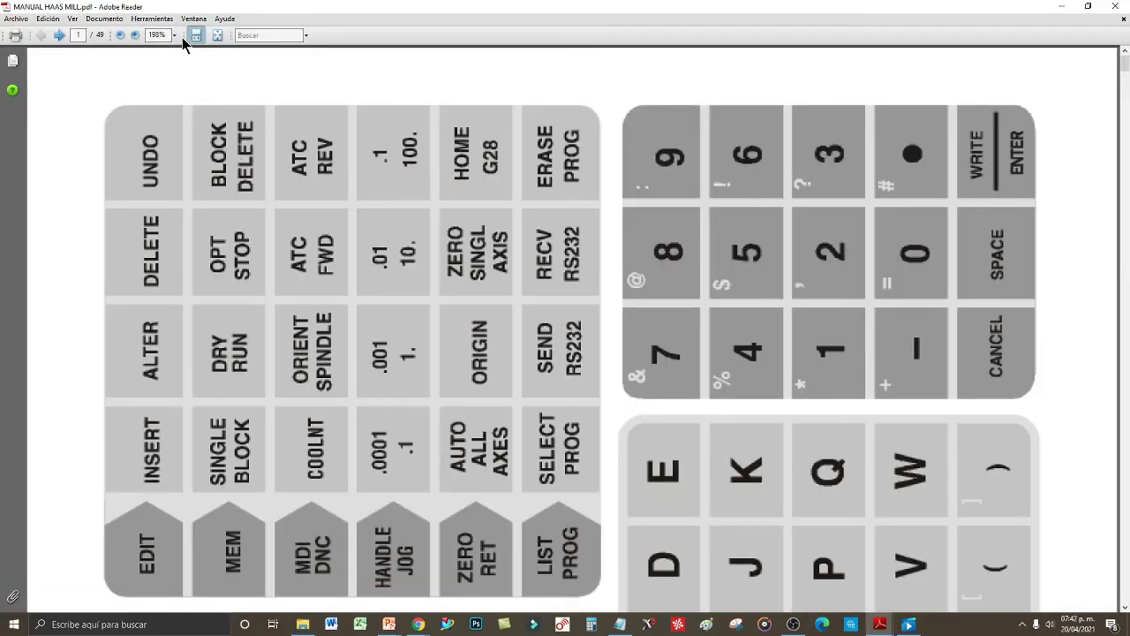
click(217, 34)
scroll(628, 359, down, 4)
scroll(629, 359, down, 13)
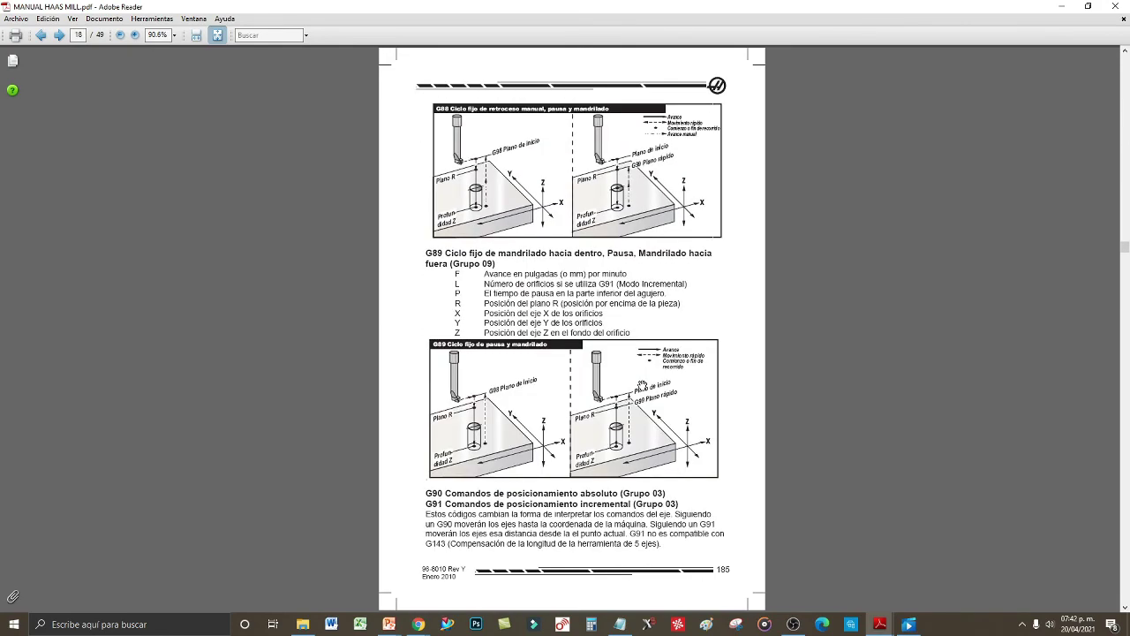
scroll(642, 385, up, 1)
scroll(642, 386, down, 6)
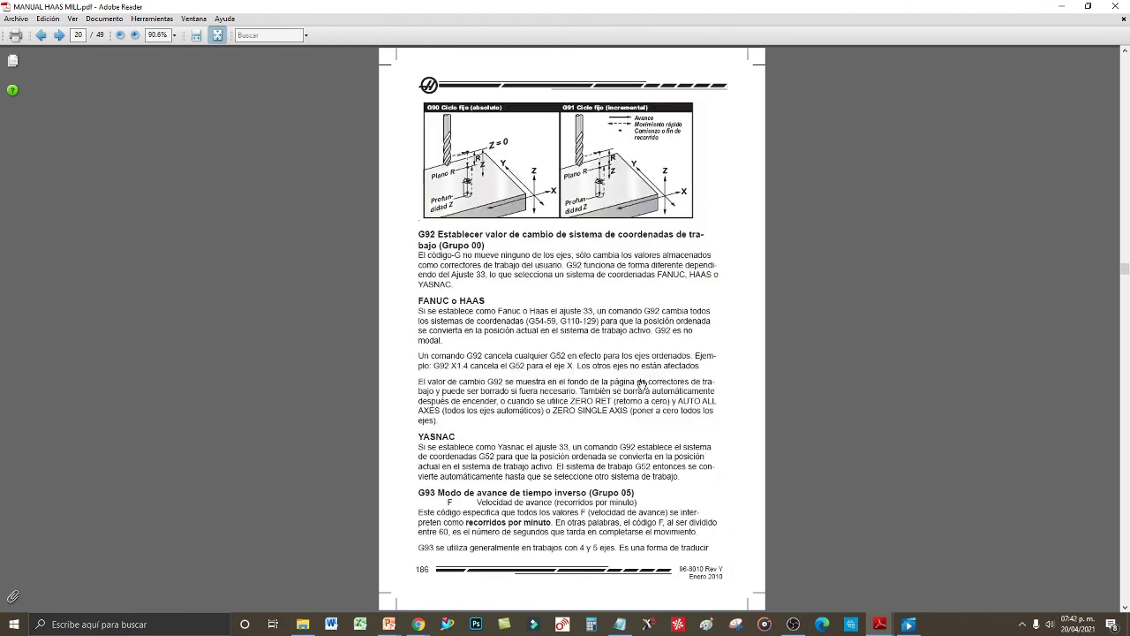
scroll(642, 386, up, 2)
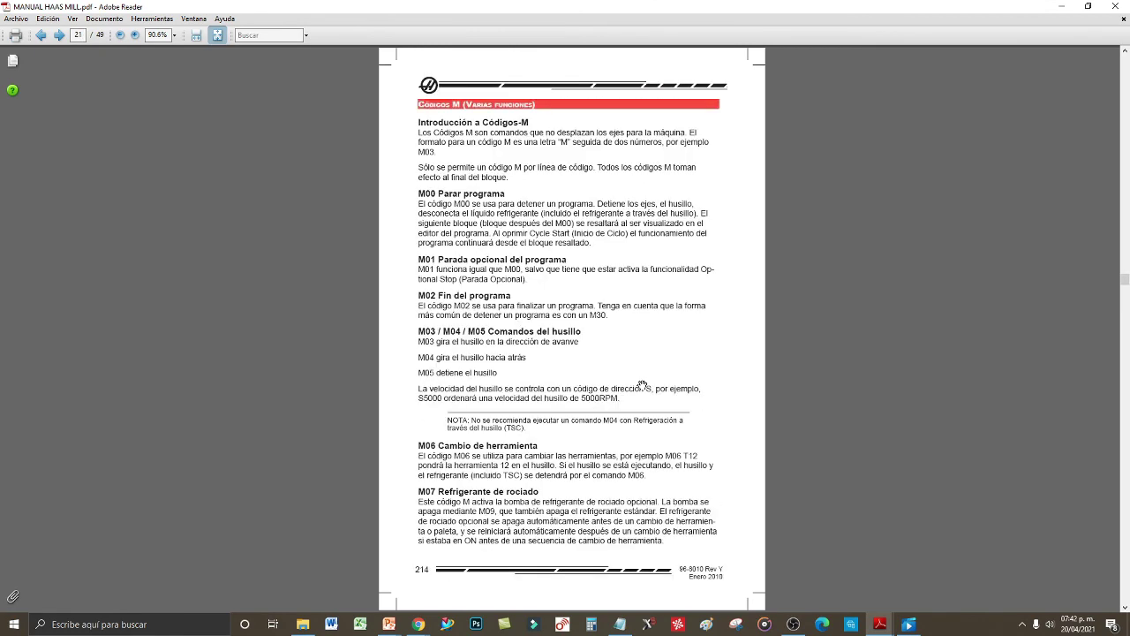
scroll(642, 385, up, 1)
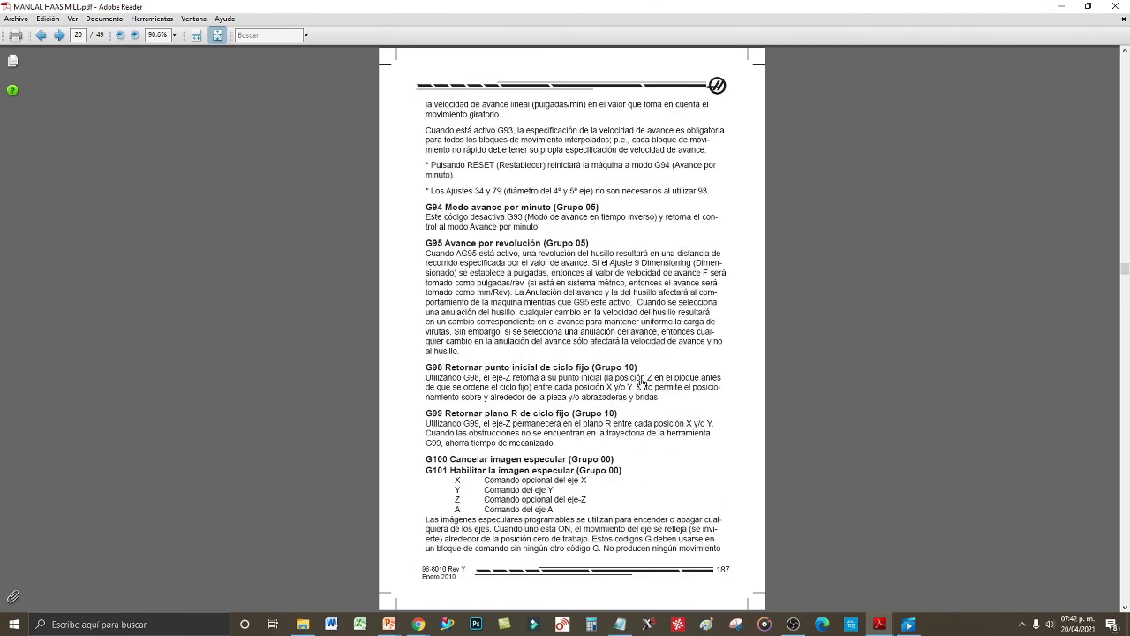
scroll(642, 384, down, 1)
scroll(642, 386, up, 1)
Switch back to Chrome and cancel the file selection for the attachment
click(419, 625)
click(351, 584)
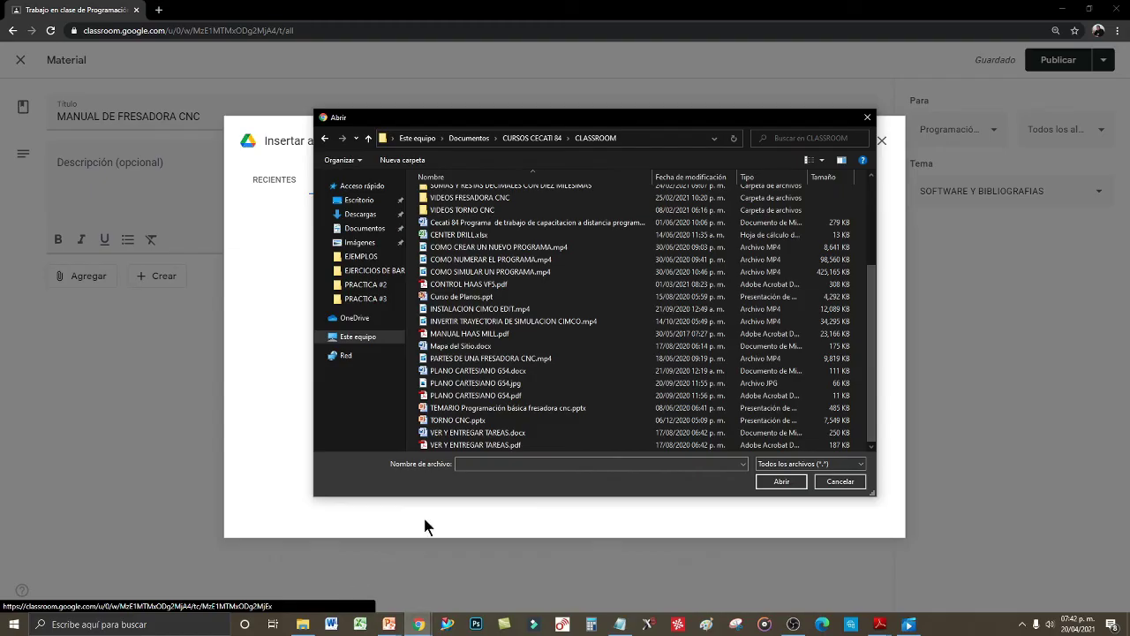
click(834, 483)
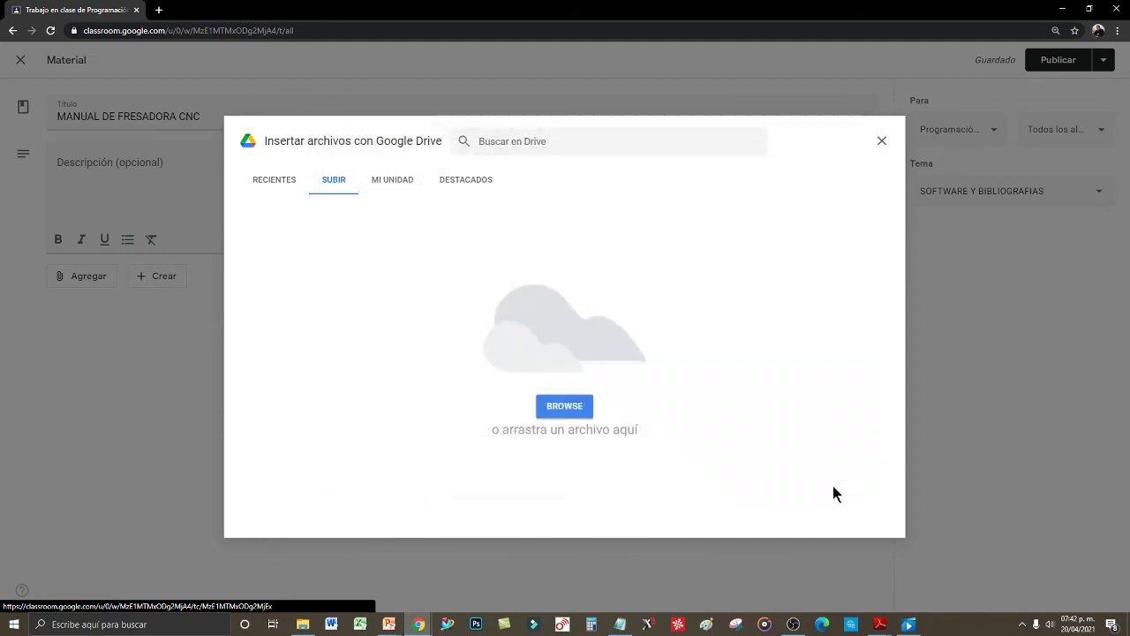
Close the attachment dialog and the draft material, and examine the study pages listed in the drilling cycles programming material under topic 2.0
click(884, 141)
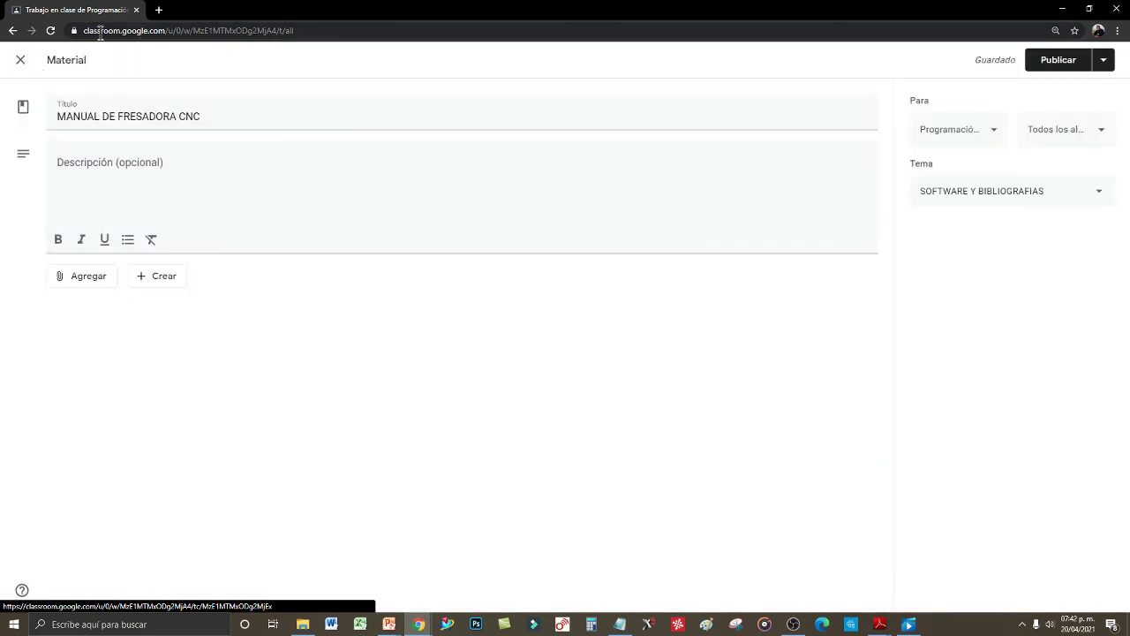
click(19, 64)
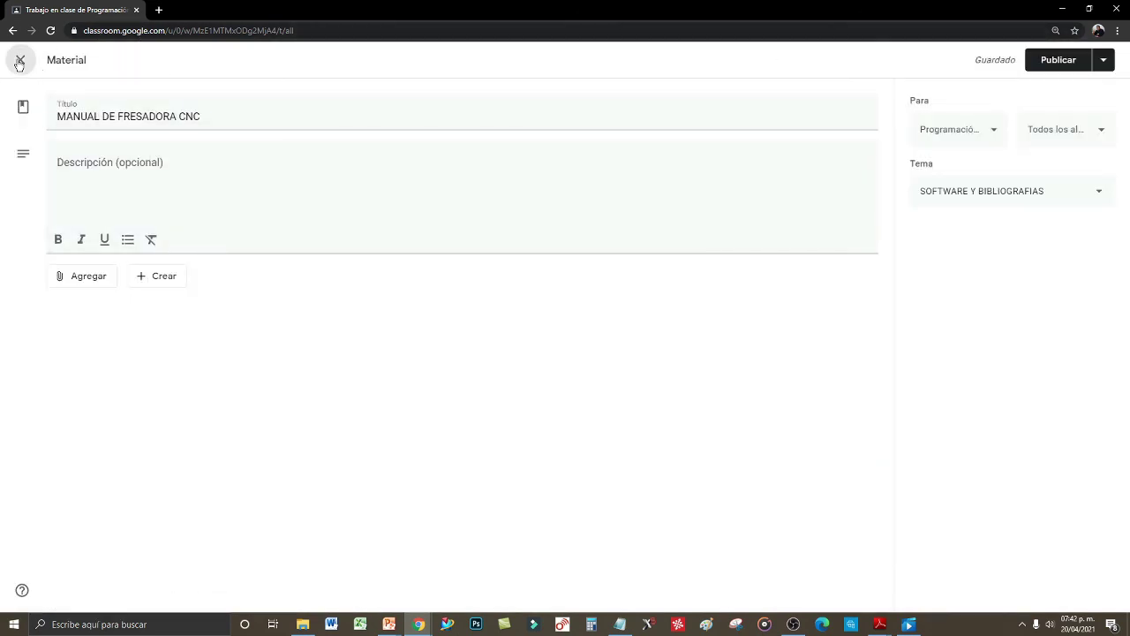
scroll(494, 433, down, 4)
scroll(511, 443, down, 10)
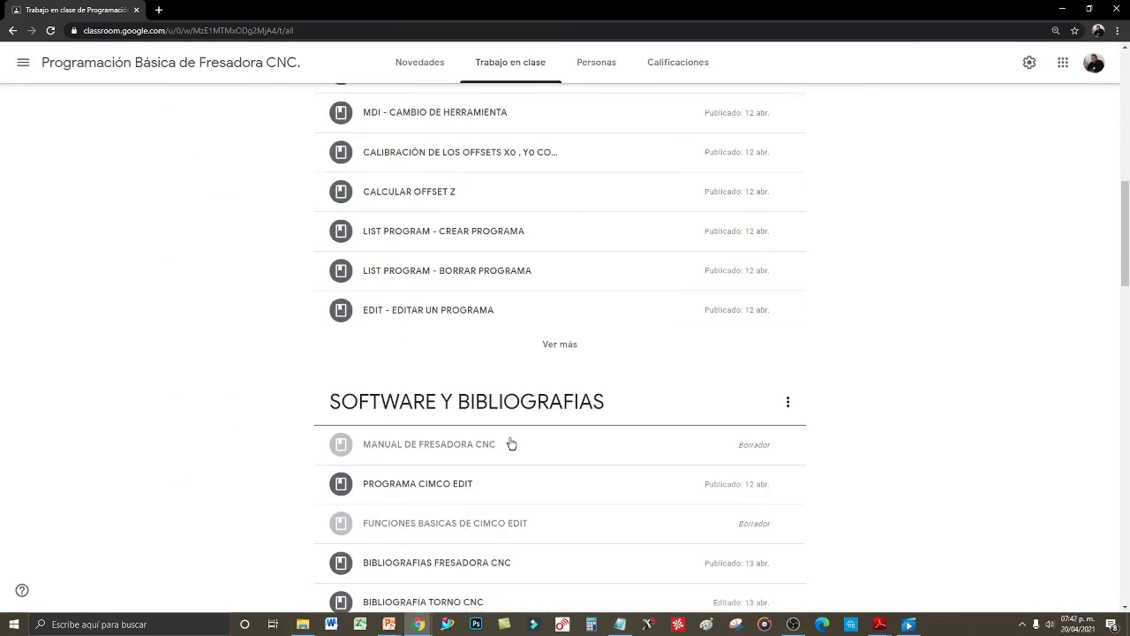
scroll(525, 454, down, 4)
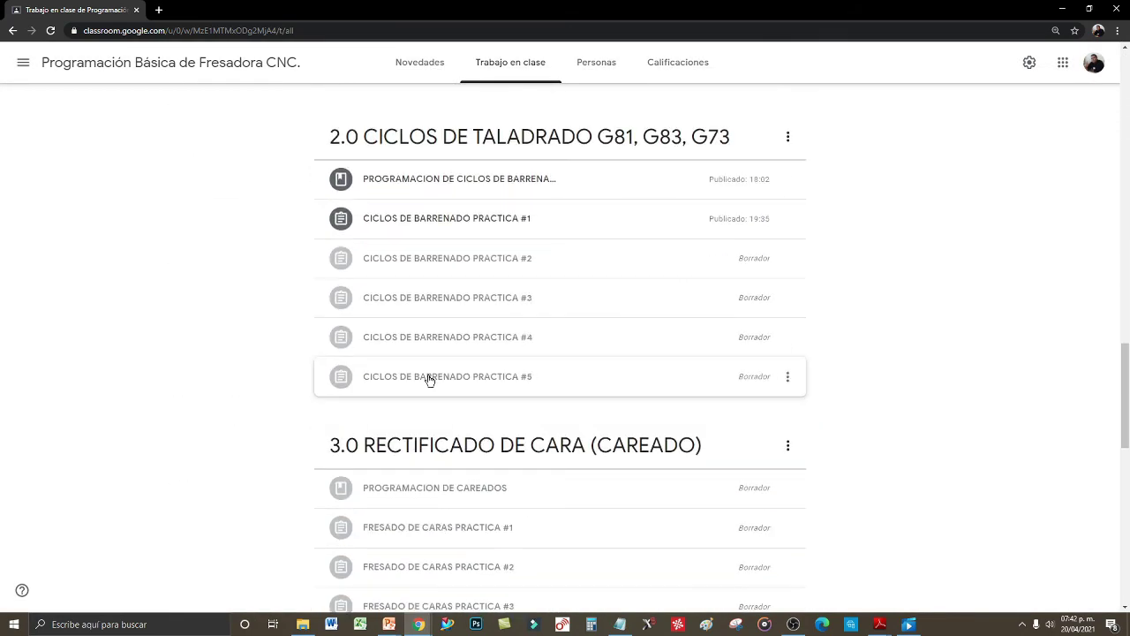
click(442, 180)
click(370, 474)
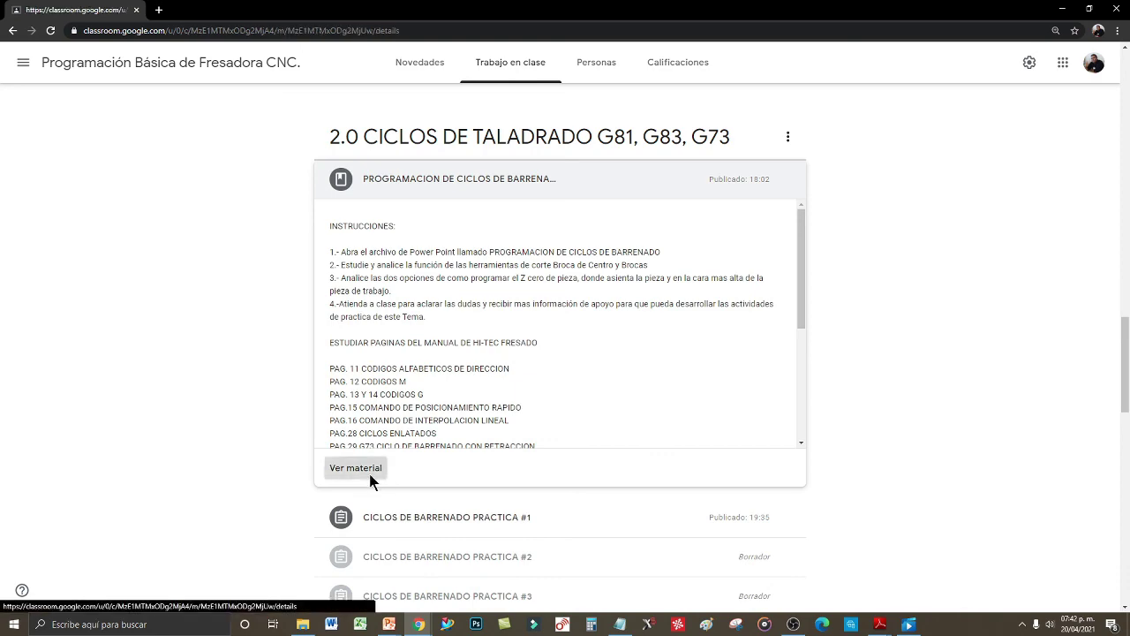
scroll(375, 436, down, 2)
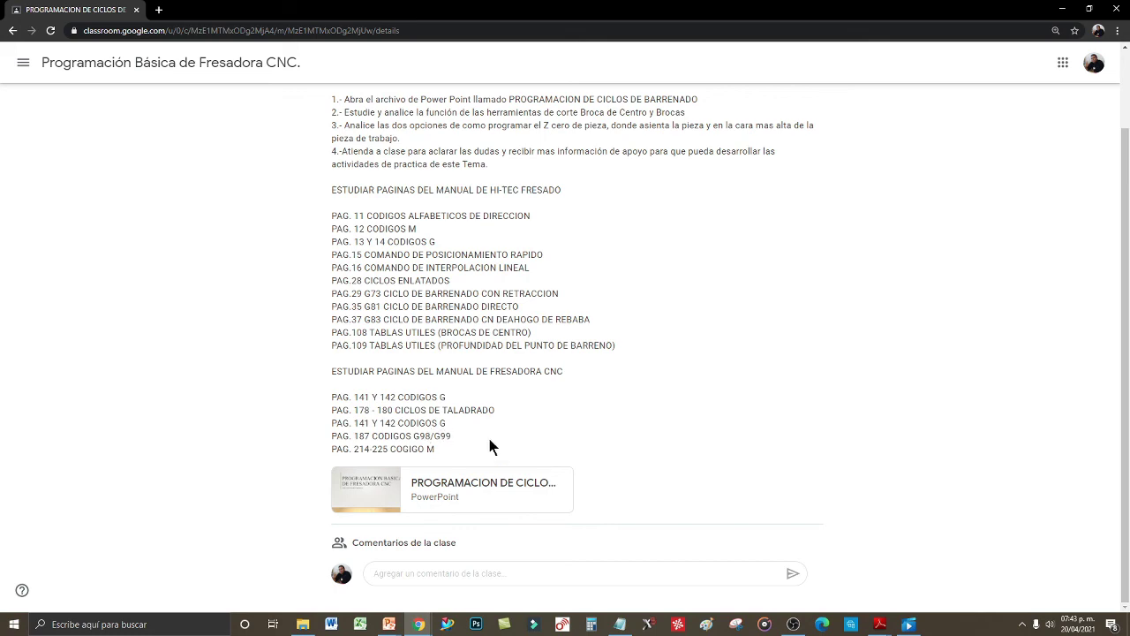
Return to the course's classwork list and reopen the MANUAL DE FRESADORA CNC draft under SOFTWARE Y BIBLIOGRAFIAS for editing
click(66, 66)
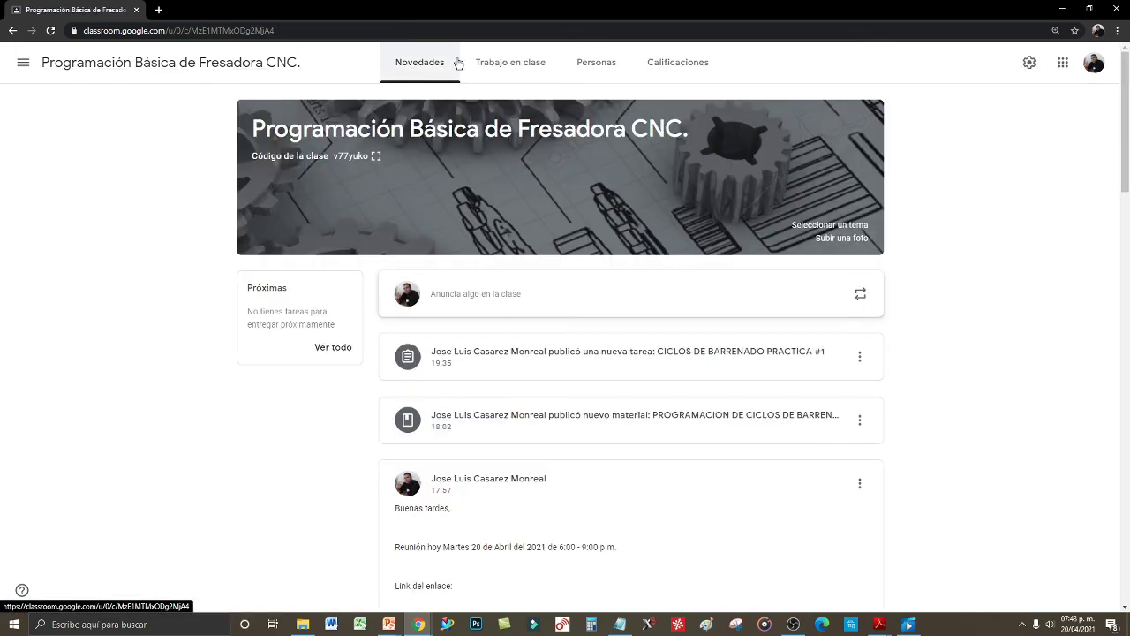
click(528, 64)
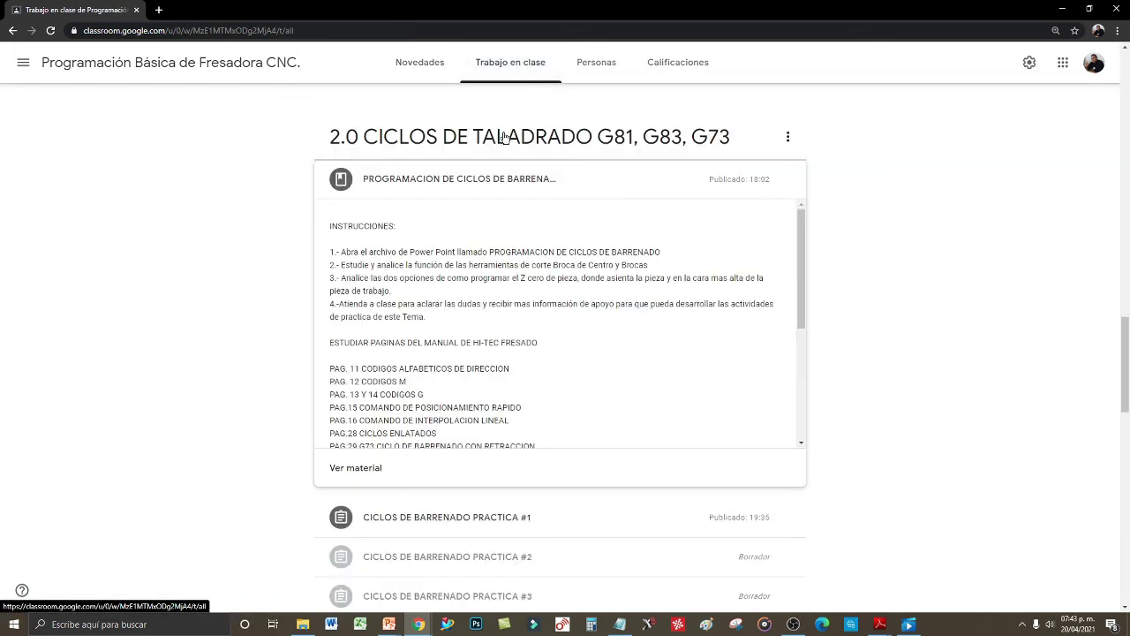
click(454, 187)
scroll(442, 366, up, 8)
scroll(474, 365, up, 2)
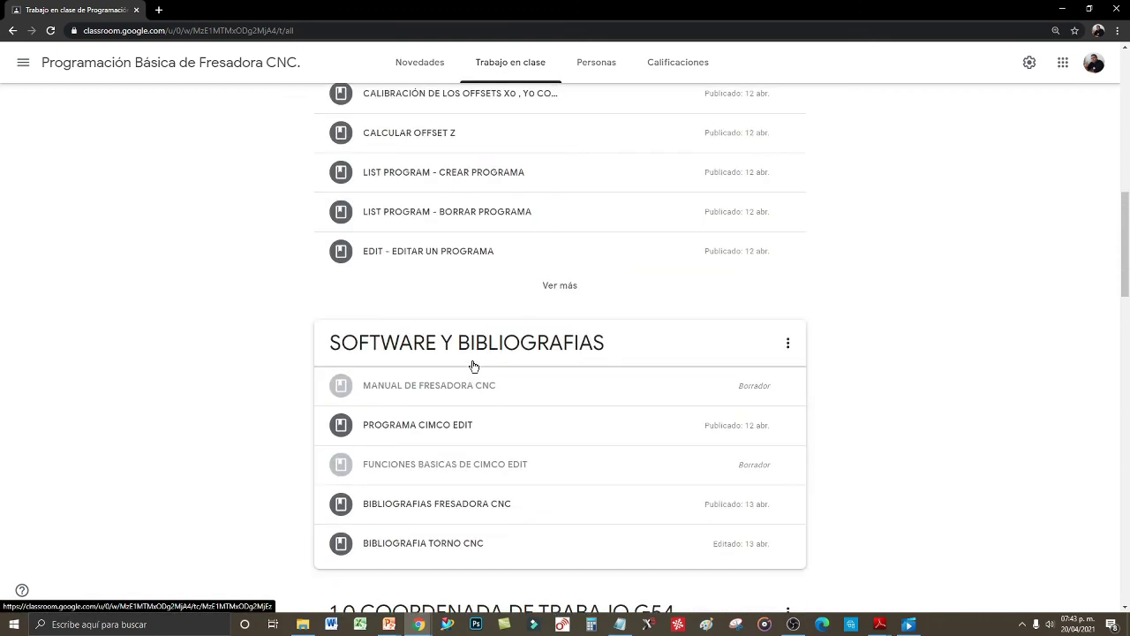
scroll(472, 365, down, 1)
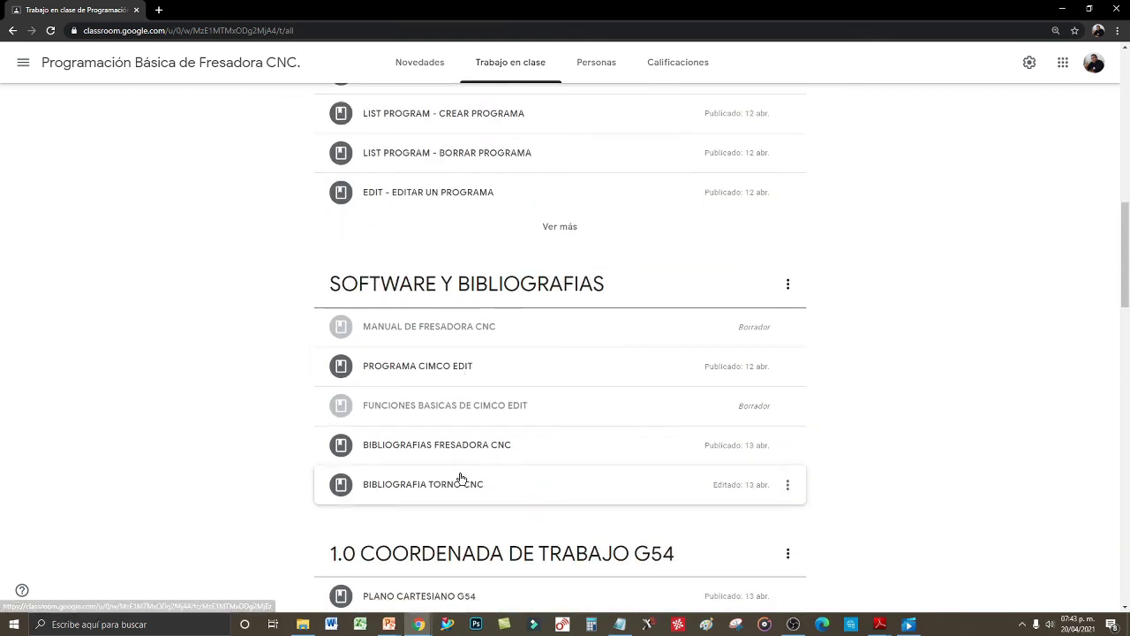
click(446, 327)
click(361, 399)
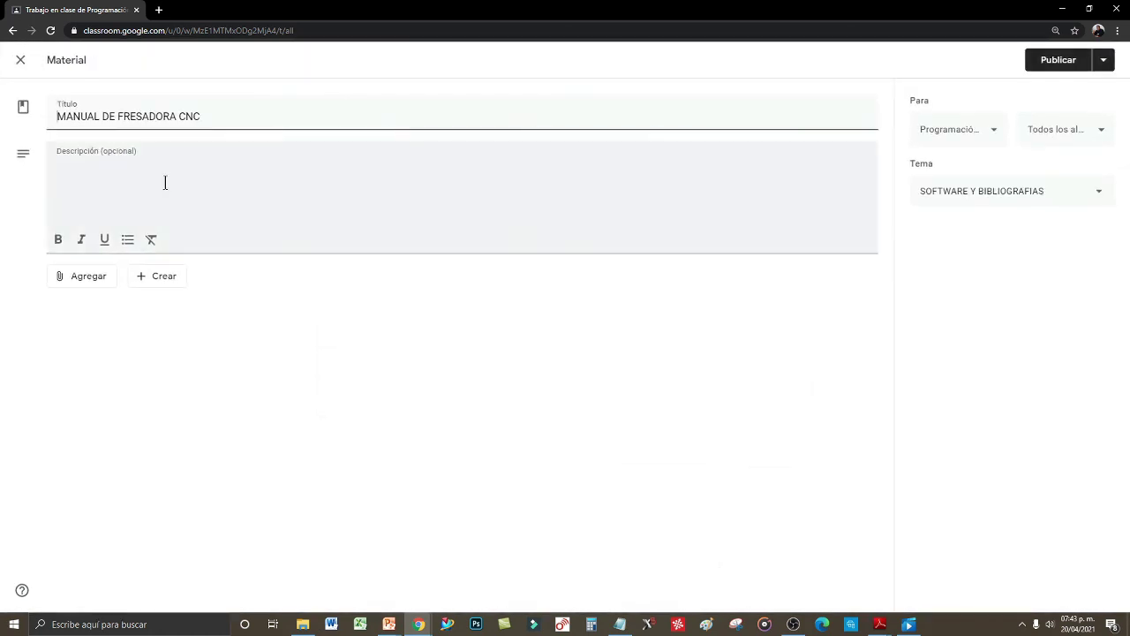
Upload MANUAL HAAS MILL.pdf from the computer's CLASSROOM folder as an attachment to the material
click(78, 276)
click(119, 347)
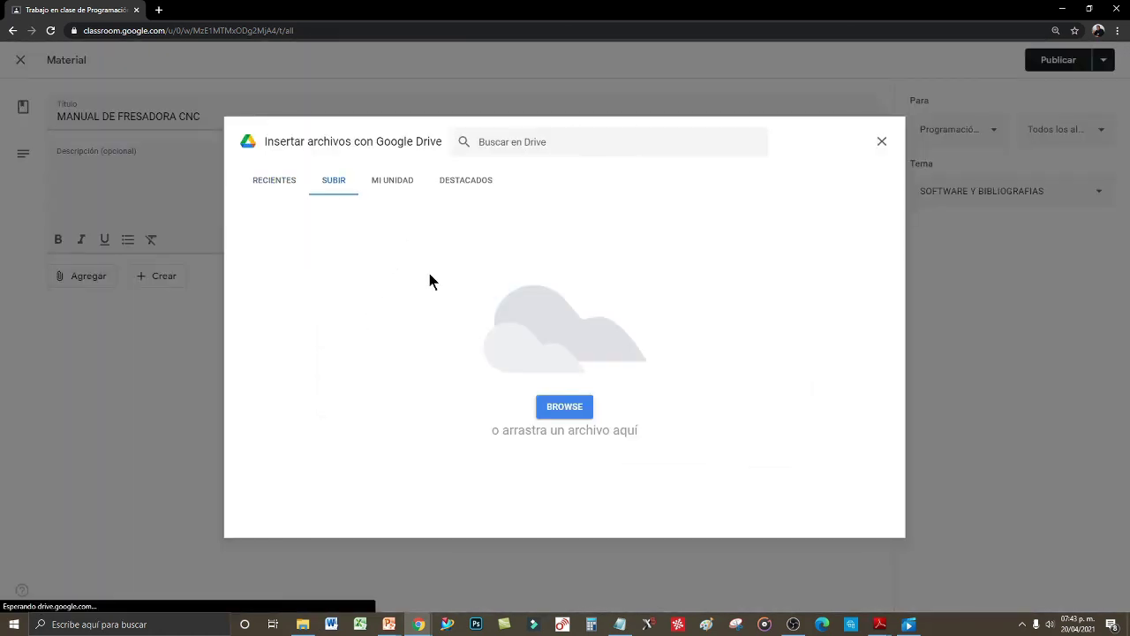
click(560, 406)
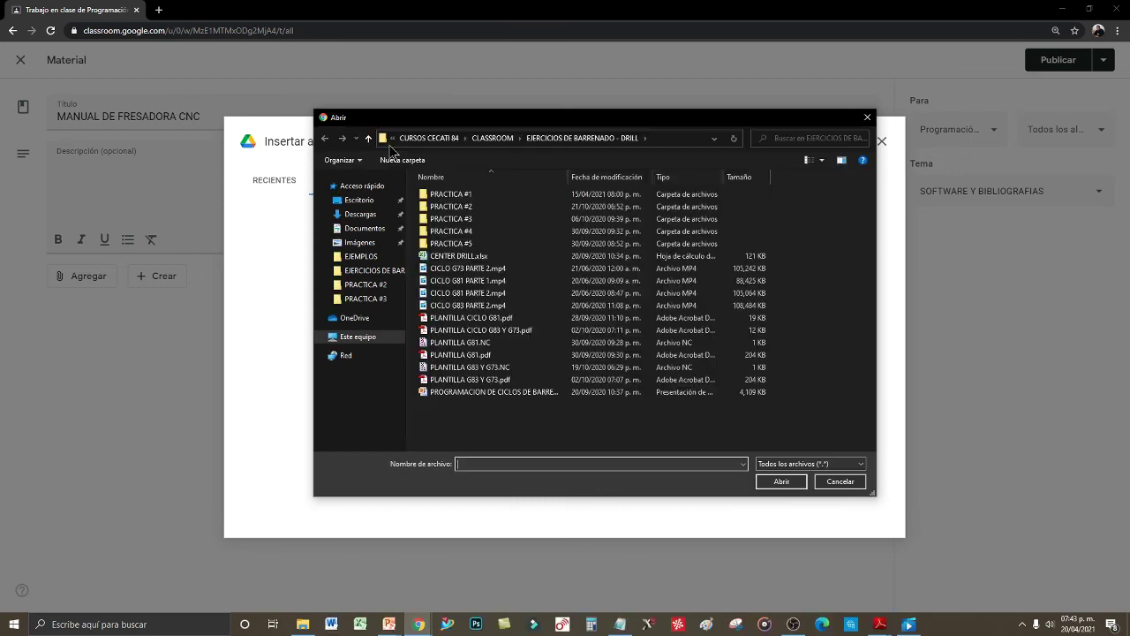
scroll(510, 380, down, 2)
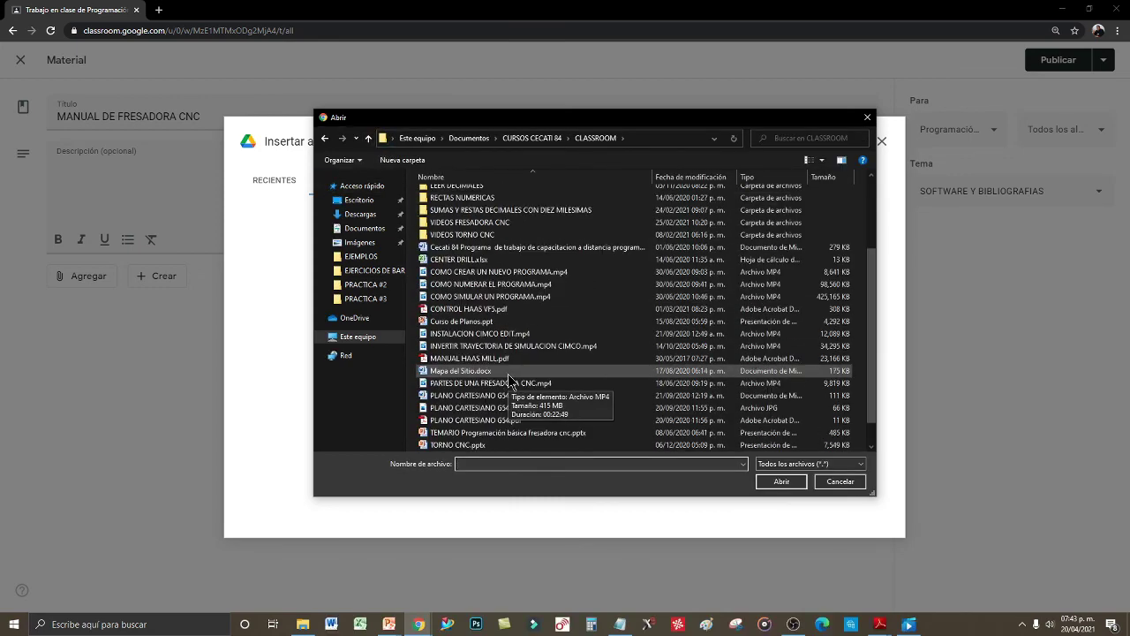
click(494, 358)
click(780, 481)
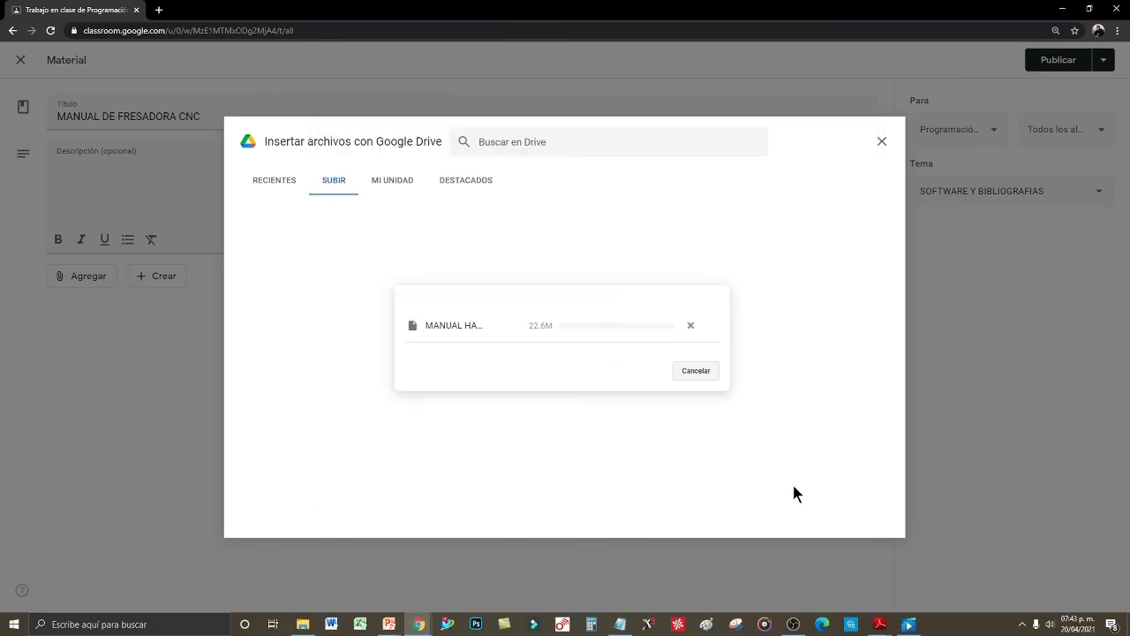